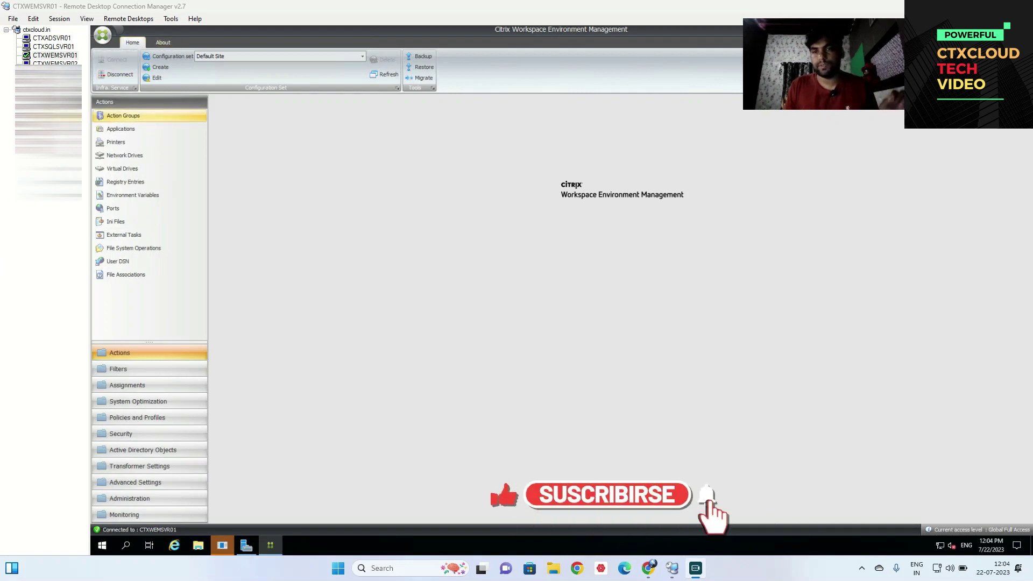
Step: Switch to the CTXWEMSVR02 server session in Remote Desktop Connection Manager
{"action": "left_click", "coordinate": [55, 64]}
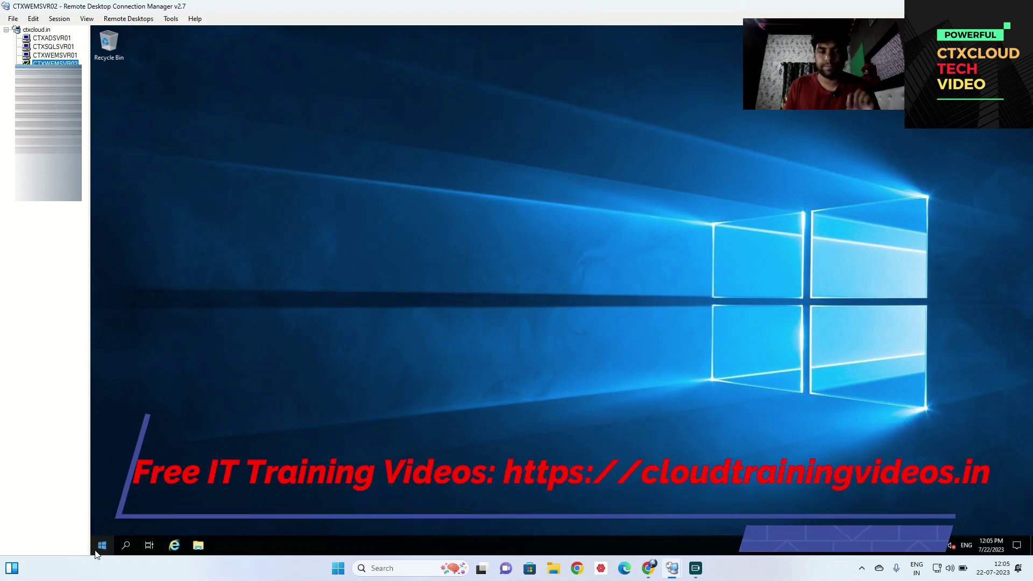
Step: Browse to the Workspace-Environment-Management folder on DVD drive D: and bring up Infrastructure Services Setup's menu
{"action": "left_click", "coordinate": [198, 545]}
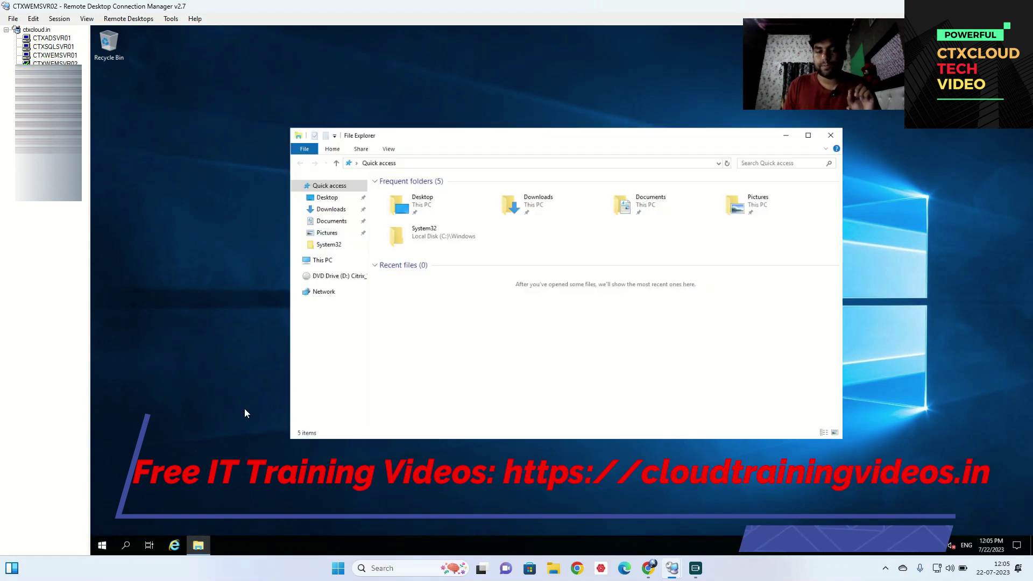
{"action": "left_click", "coordinate": [343, 278]}
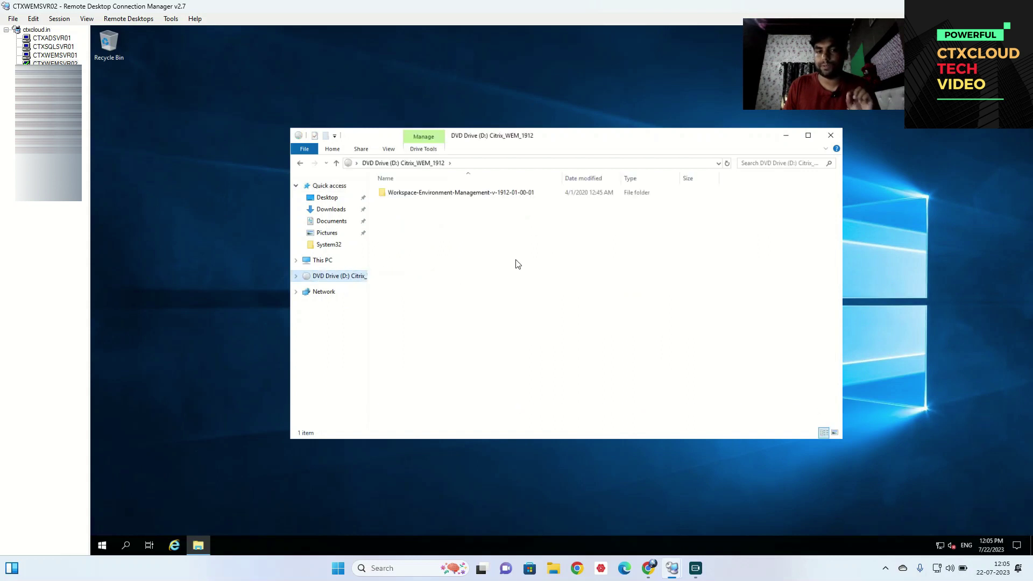
{"action": "double_click", "coordinate": [454, 194]}
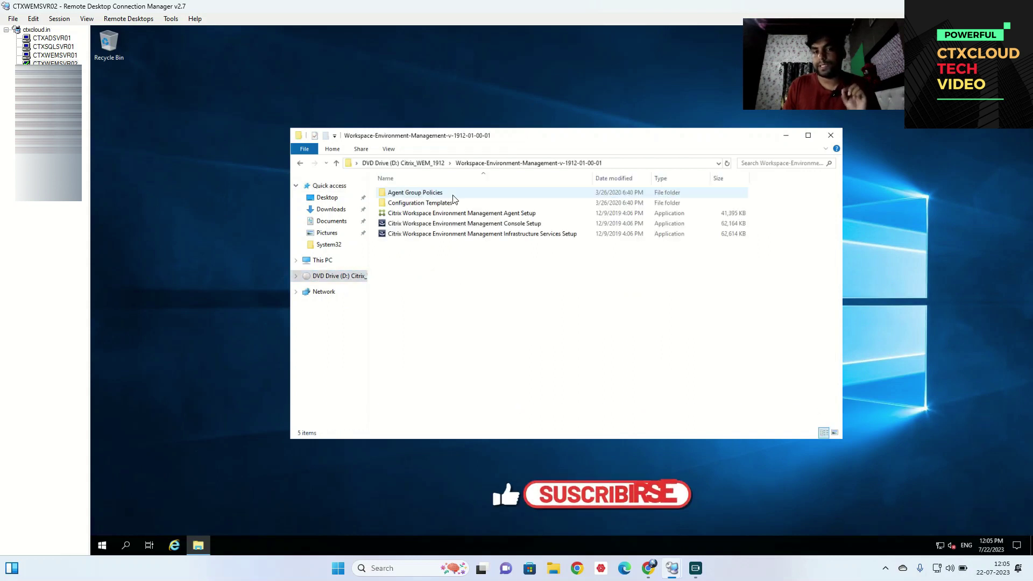
{"action": "right_click", "coordinate": [470, 240]}
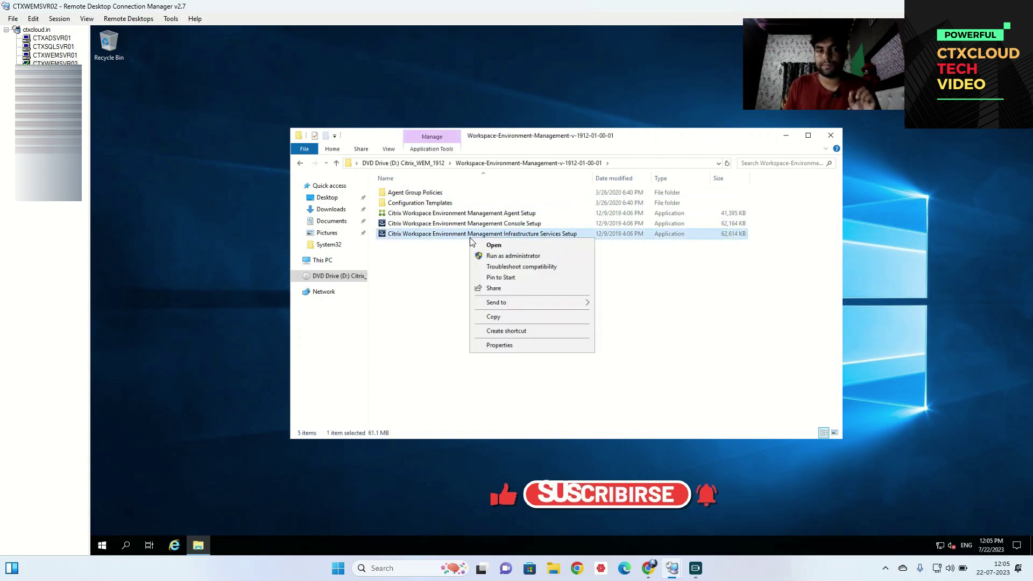
Step: Install WEM Infrastructure Services as administrator with the license accepted and defaults kept, then close Explorer
{"action": "left_click", "coordinate": [490, 257]}
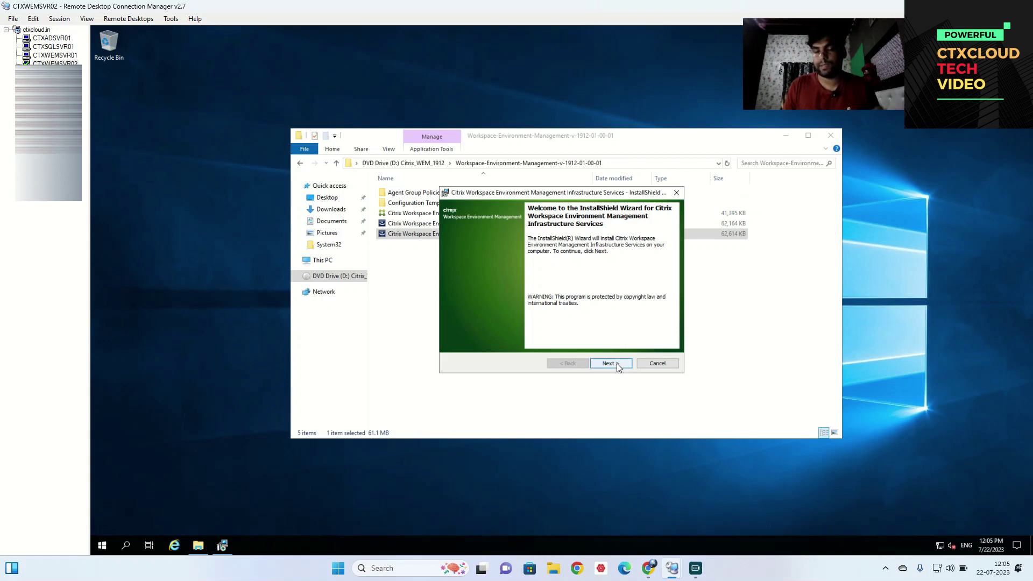
{"action": "left_click", "coordinate": [611, 364]}
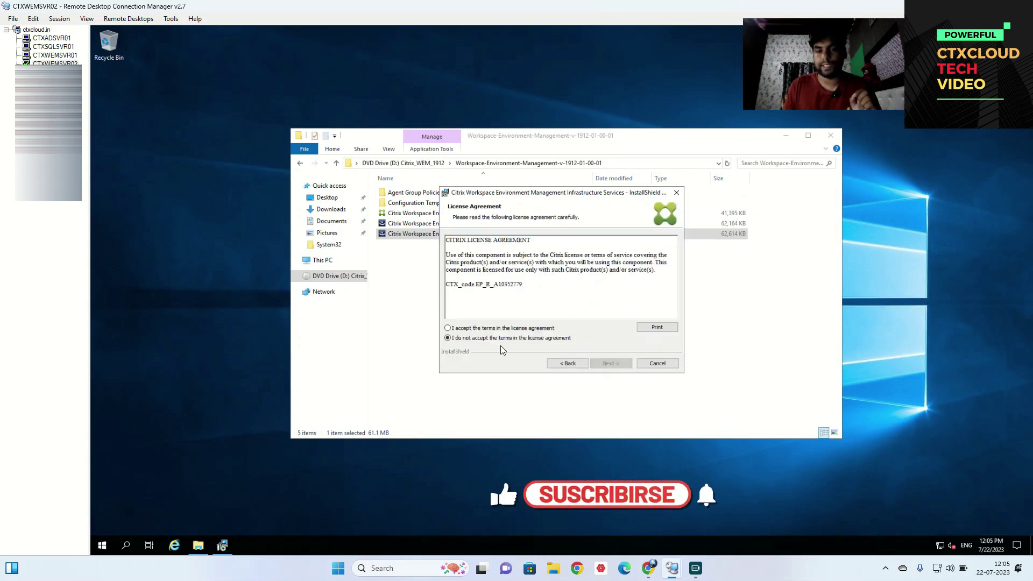
{"action": "left_click", "coordinate": [455, 329]}
{"action": "left_click", "coordinate": [610, 364]}
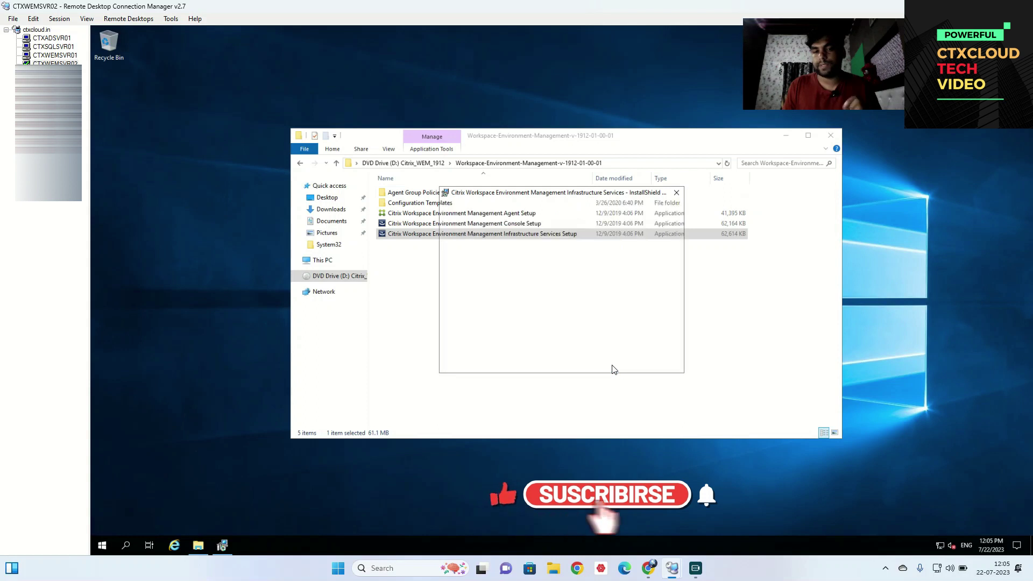
{"action": "left_click", "coordinate": [611, 363]}
{"action": "left_click", "coordinate": [611, 362]}
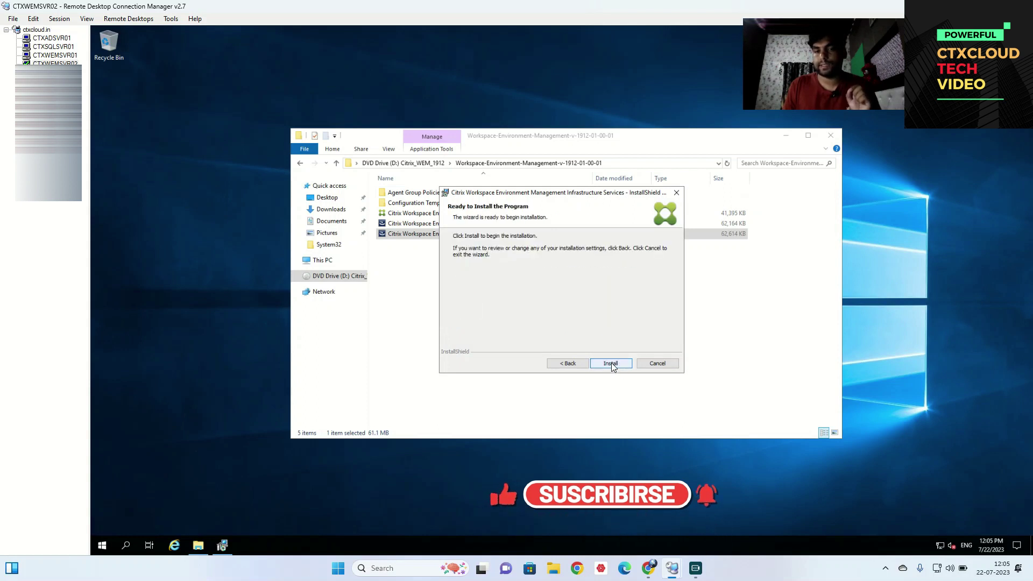
{"action": "left_click", "coordinate": [611, 363]}
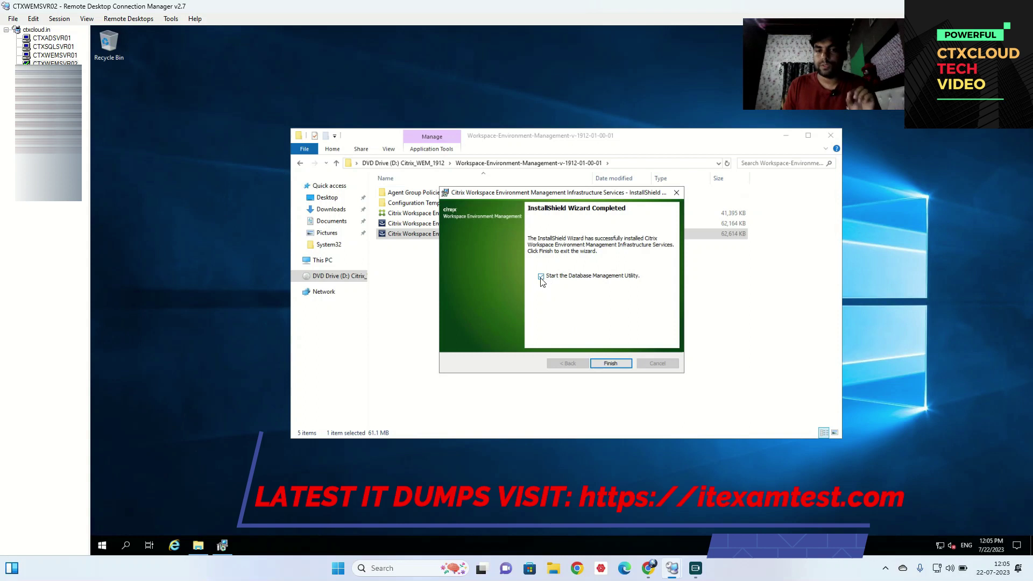
{"action": "left_click", "coordinate": [617, 365]}
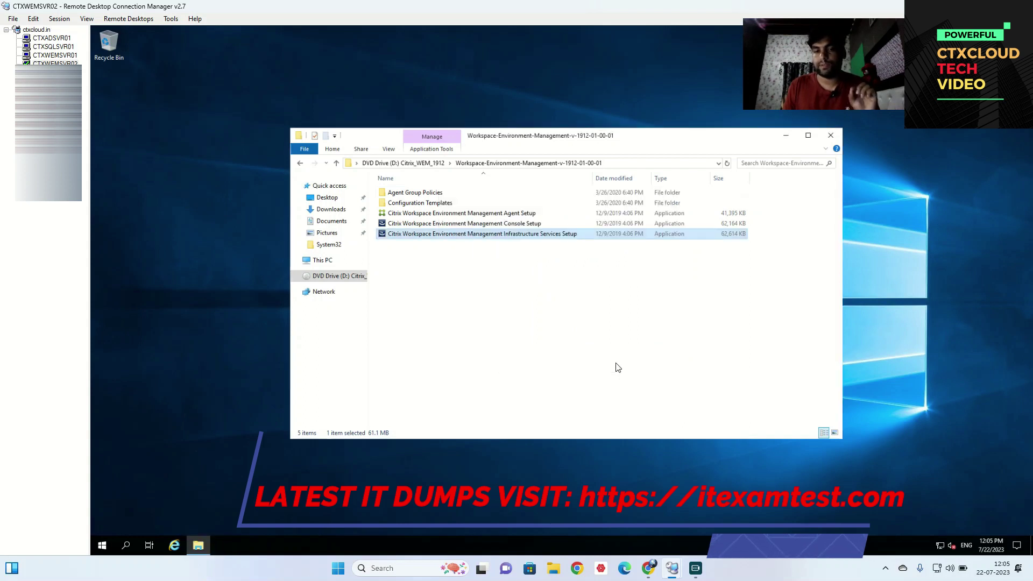
{"action": "left_click", "coordinate": [829, 136]}
Step: Launch WEM Infrastructure Service Configuration from the Citrix Start group and load the local broker configuration
{"action": "left_click", "coordinate": [103, 545]}
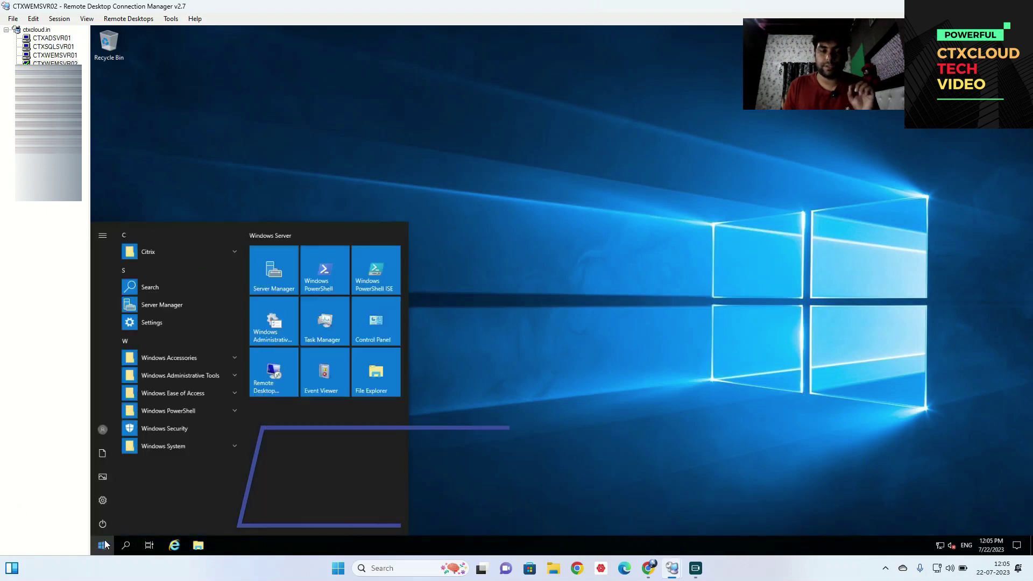
{"action": "left_click", "coordinate": [154, 258]}
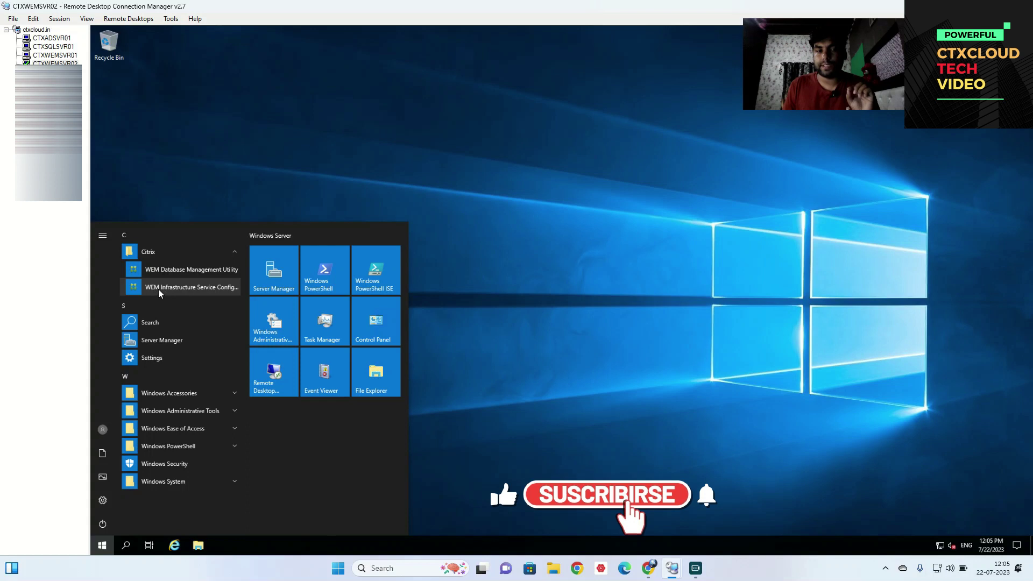
{"action": "left_click", "coordinate": [203, 290]}
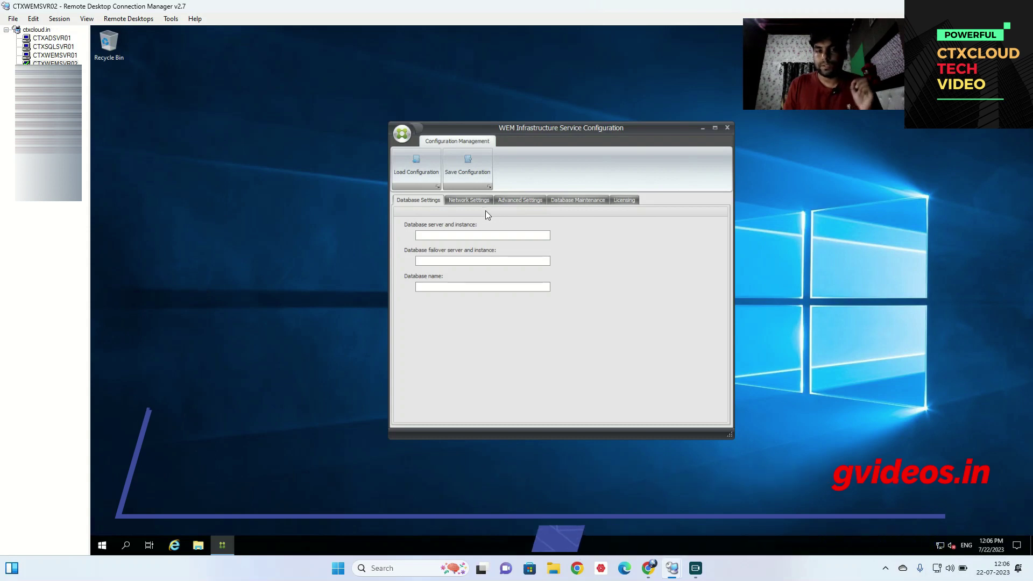
{"action": "left_click", "coordinate": [418, 166]}
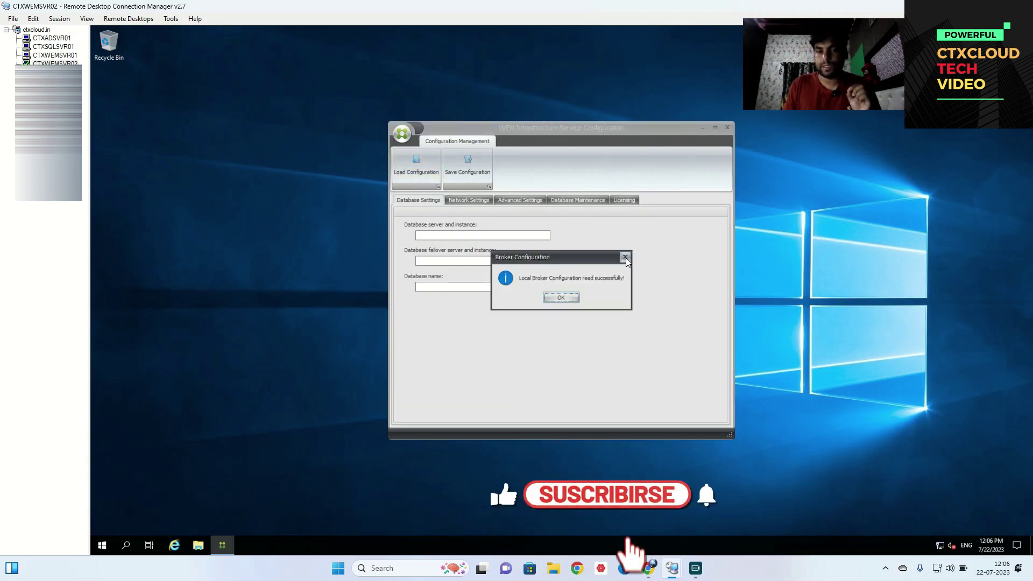
{"action": "left_click", "coordinate": [560, 300]}
{"action": "left_click", "coordinate": [447, 236]}
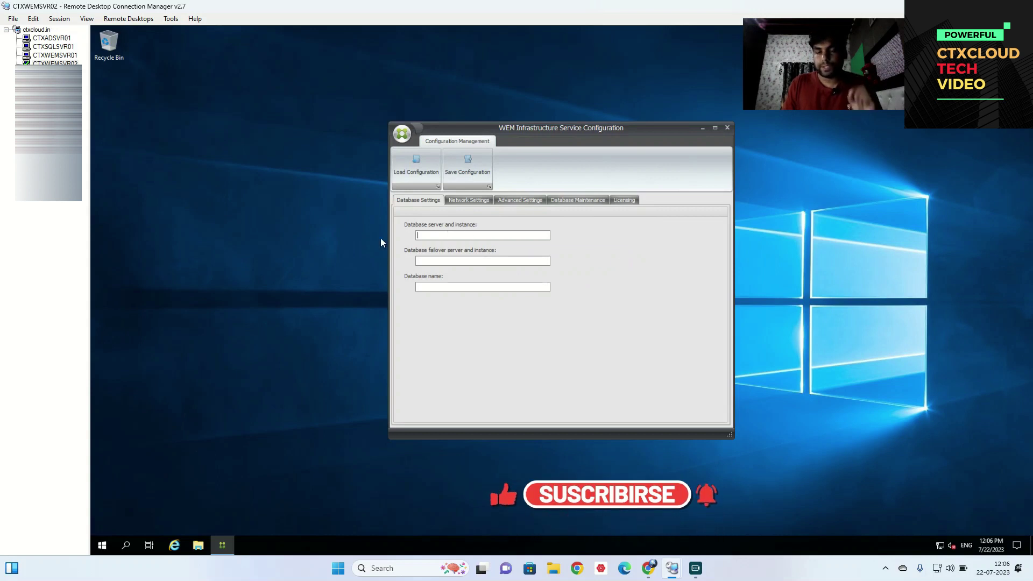
{"action": "left_click", "coordinate": [54, 46]}
{"action": "right_click", "coordinate": [54, 46]}
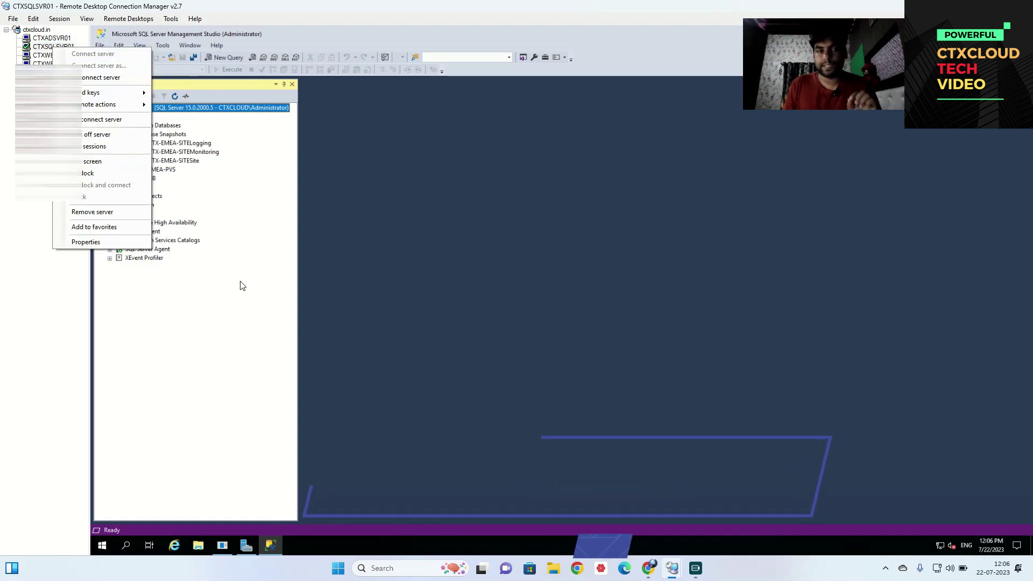
{"action": "left_click", "coordinate": [86, 242]}
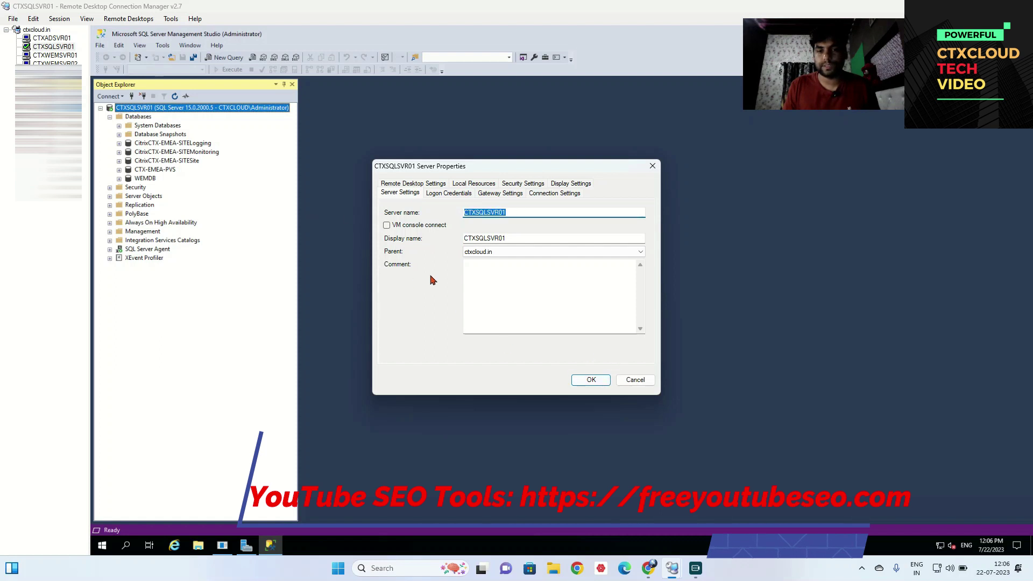
{"action": "left_click", "coordinate": [591, 380]}
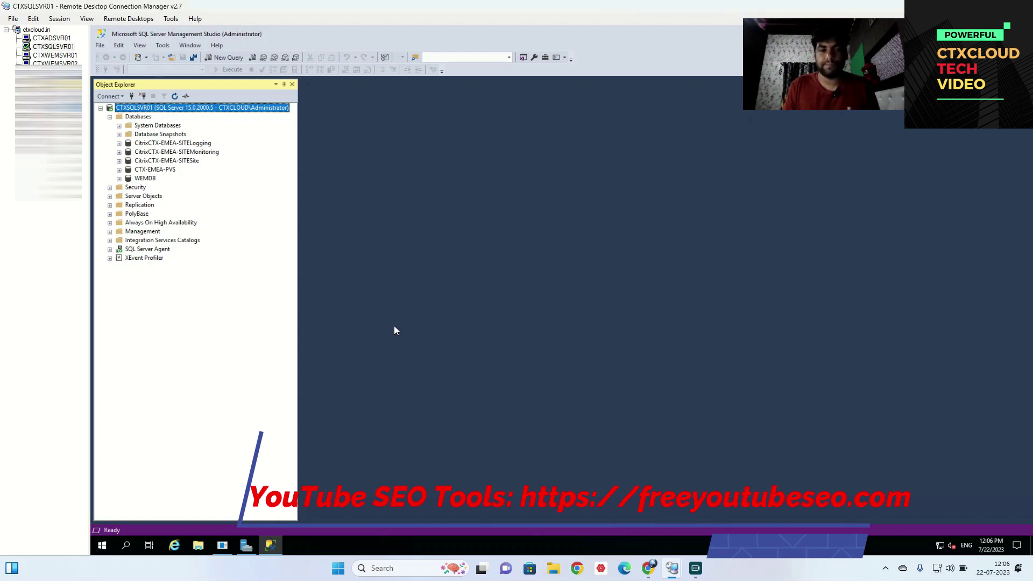
{"action": "left_click", "coordinate": [146, 179]}
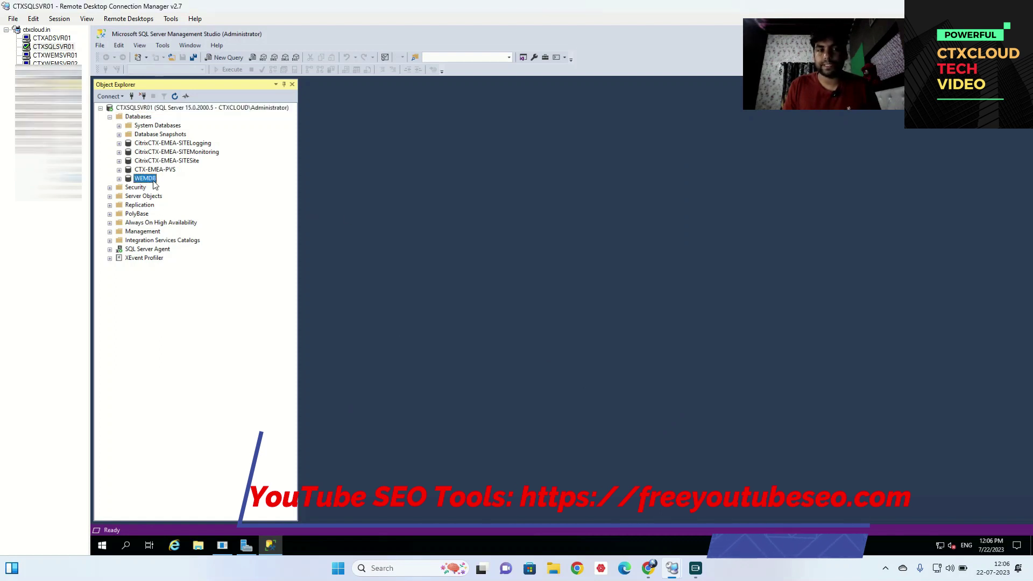
{"action": "left_click", "coordinate": [55, 56]}
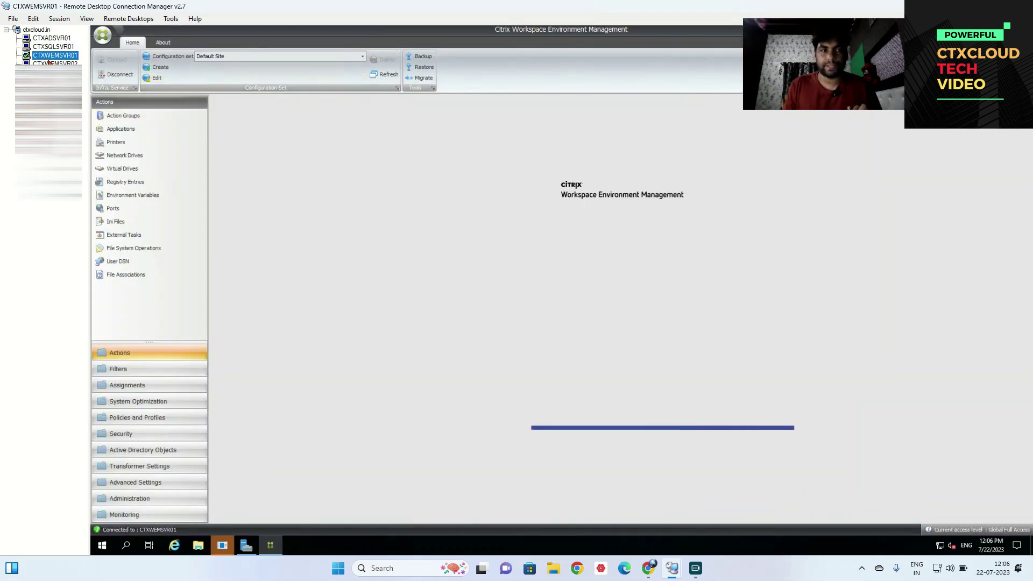
{"action": "left_click", "coordinate": [49, 63]}
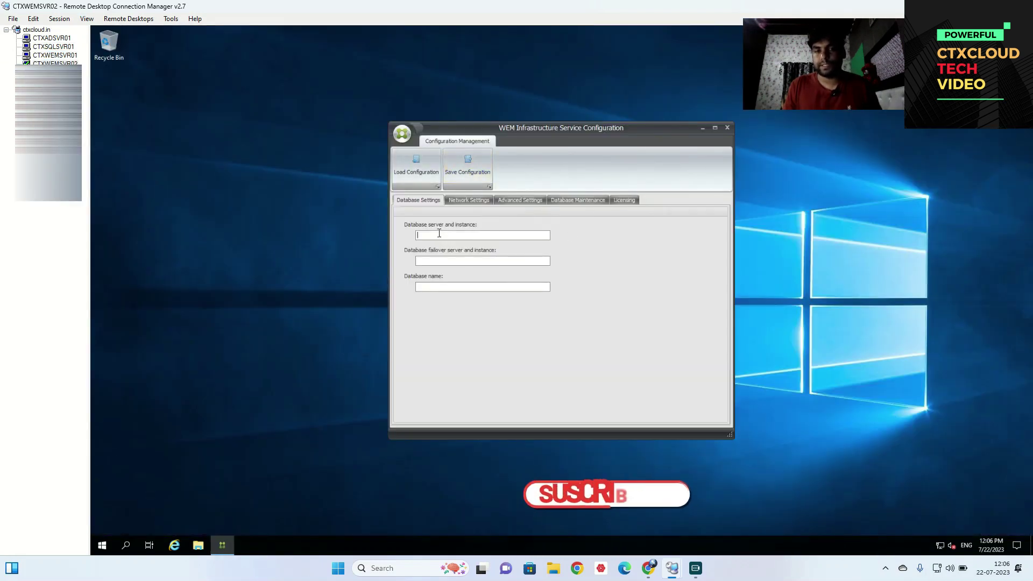
Step: Enter CTXSQLSVR01.CTXCLOUD.IN as the database server and WEMDB as the database name
{"action": "type", "text": "CTXSQLSVR01"}
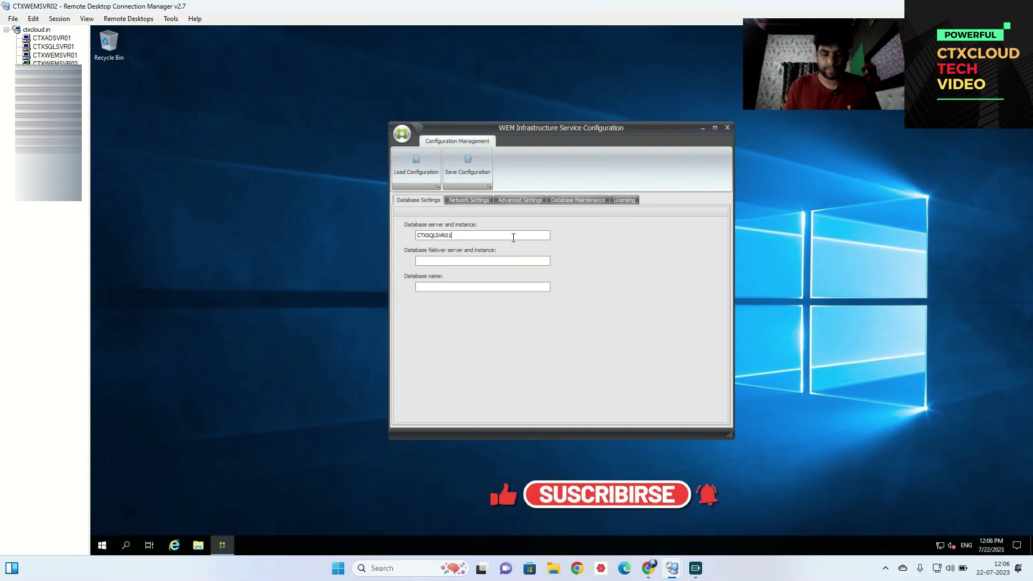
{"action": "type", "text": ".CTXCL"}
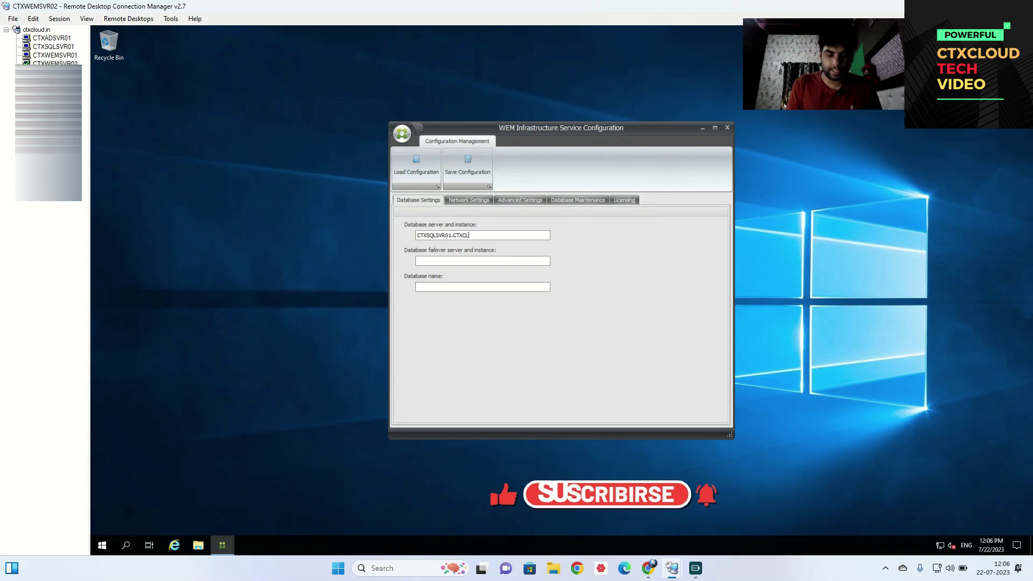
{"action": "type", "text": "OUD.I"}
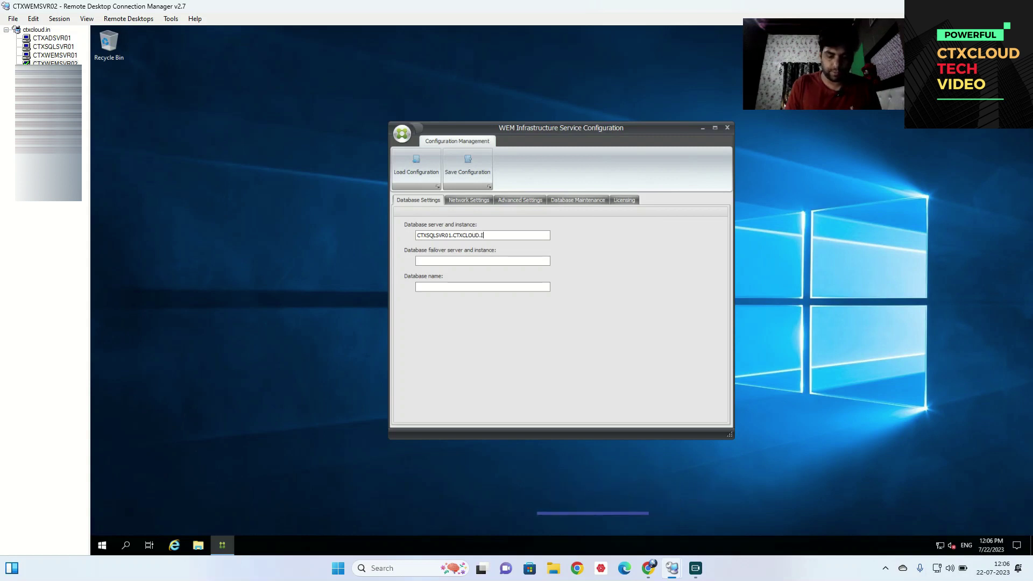
{"action": "type", "text": "N"}
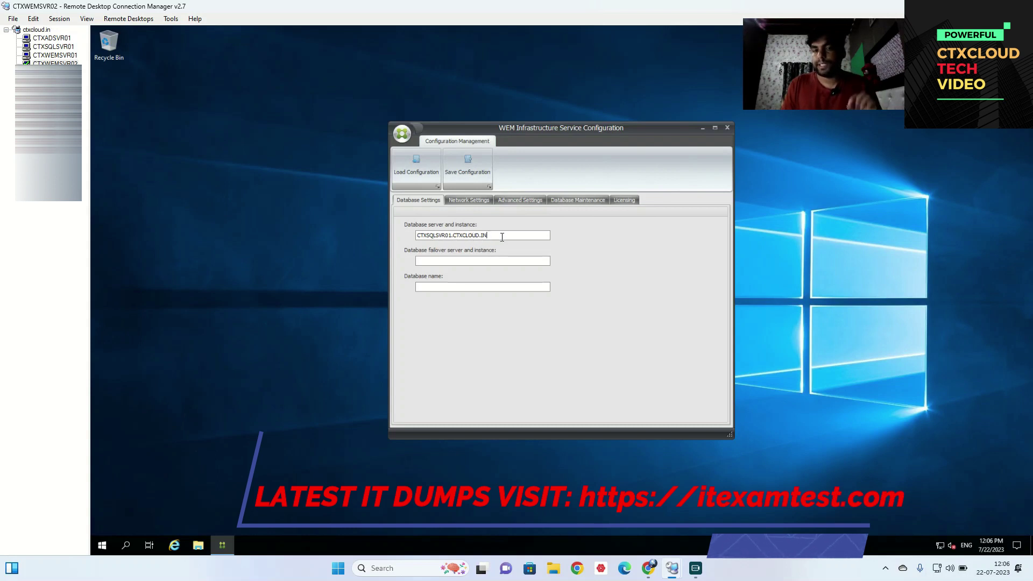
{"action": "left_click", "coordinate": [476, 287]}
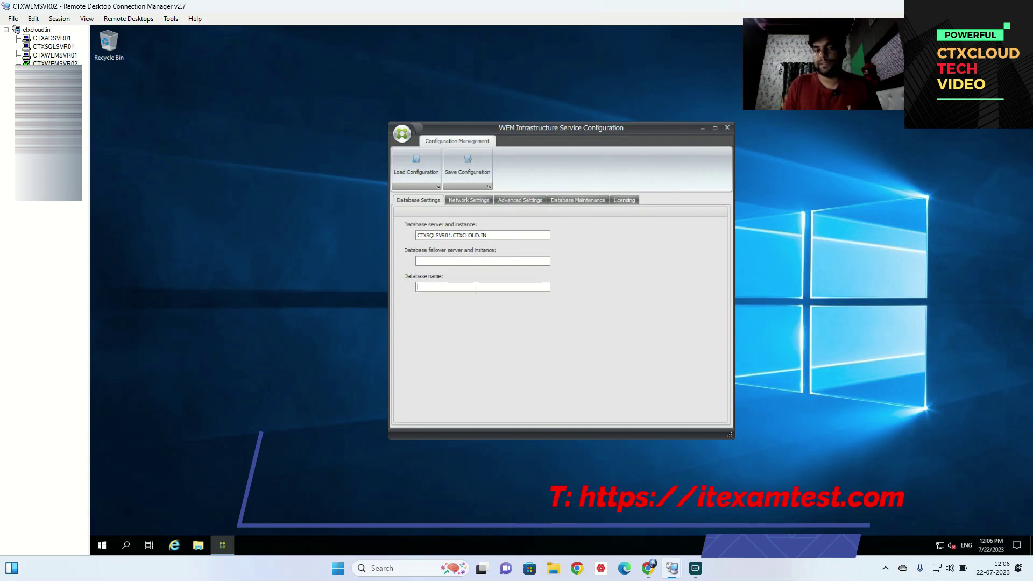
{"action": "left_click", "coordinate": [56, 55]}
{"action": "left_click", "coordinate": [56, 47]}
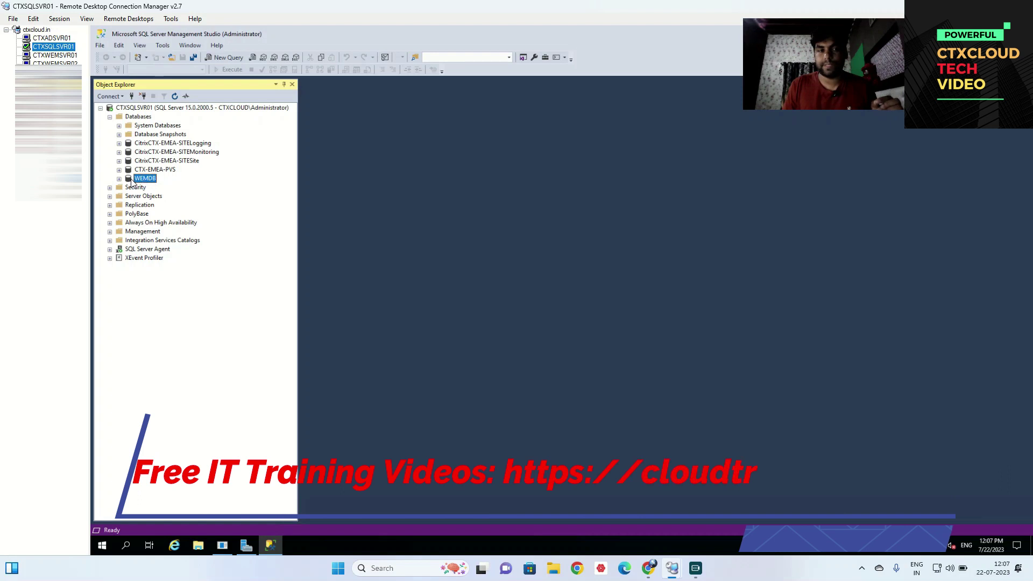
{"action": "left_click", "coordinate": [49, 72]}
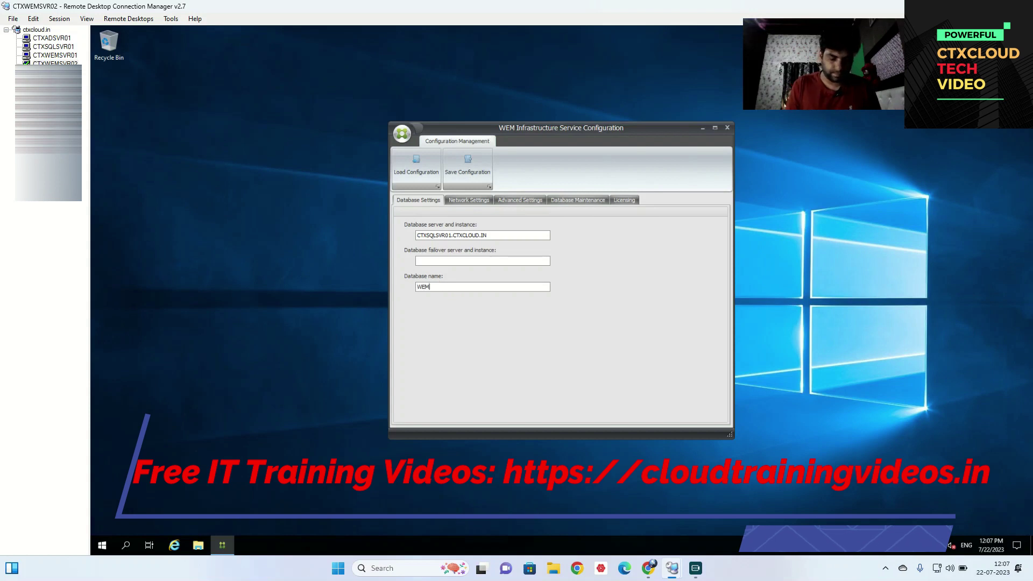
{"action": "type", "text": "DB"}
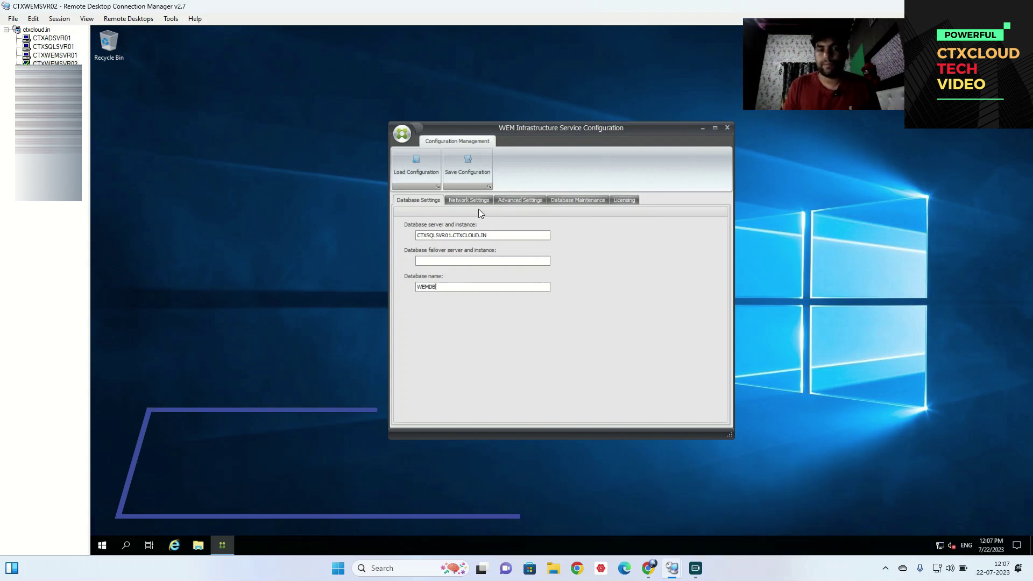
Step: Enable Windows account impersonation with CTXCLOUD\Administrator and its password under Advanced Settings
{"action": "left_click", "coordinate": [465, 199]}
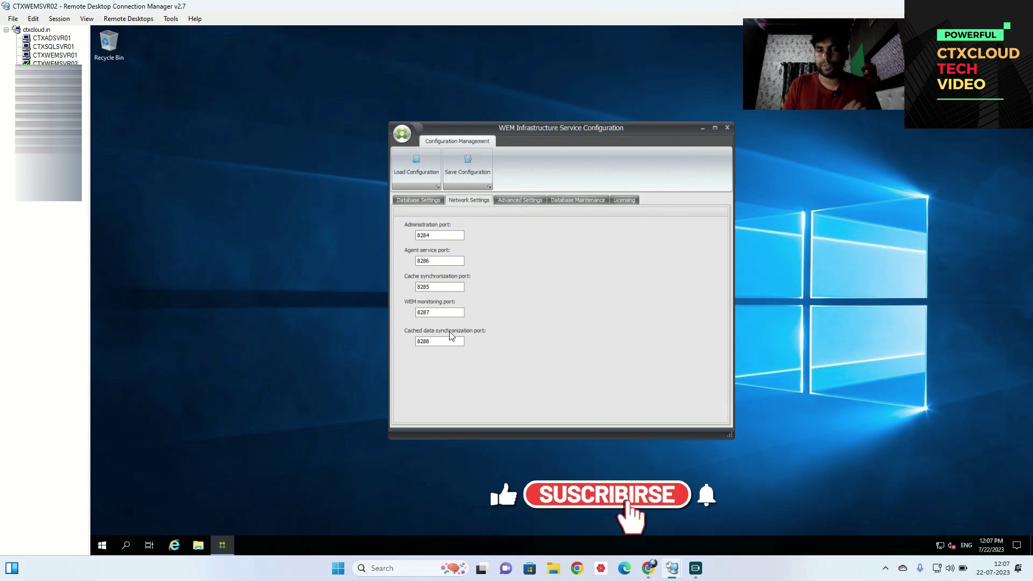
{"action": "left_click", "coordinate": [517, 203]}
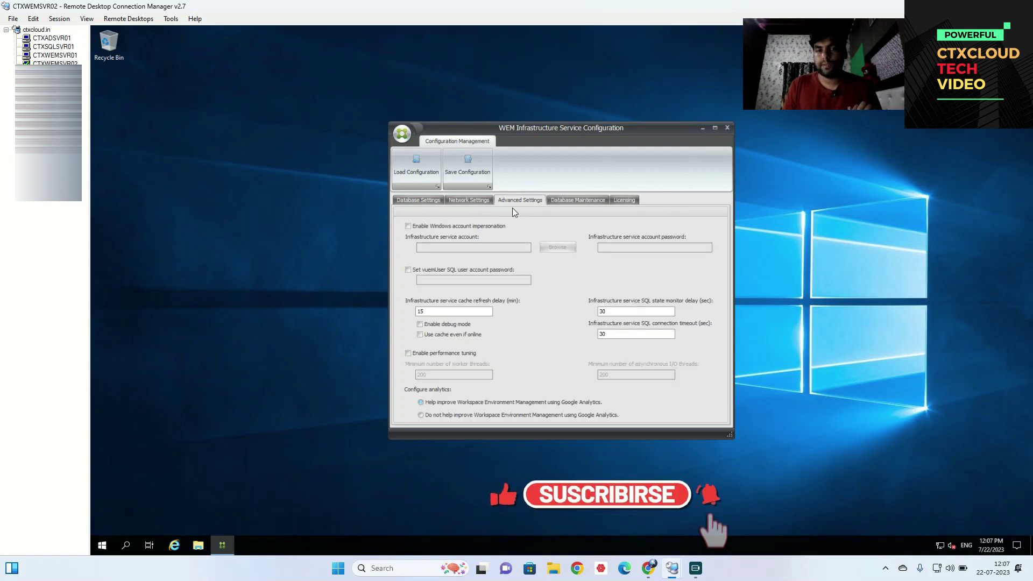
{"action": "left_click", "coordinate": [408, 227]}
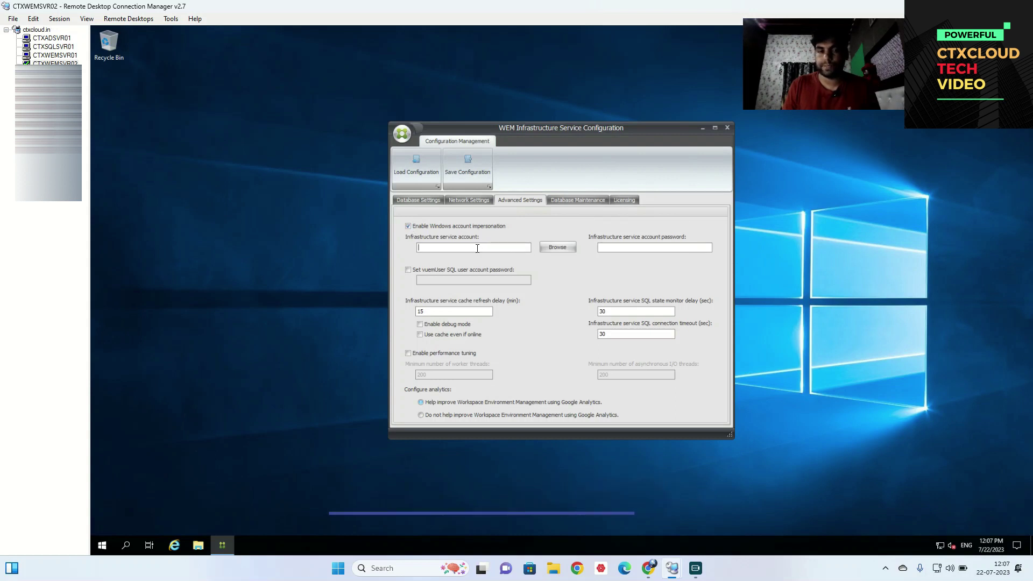
{"action": "type", "text": "CTXCLOUD"}
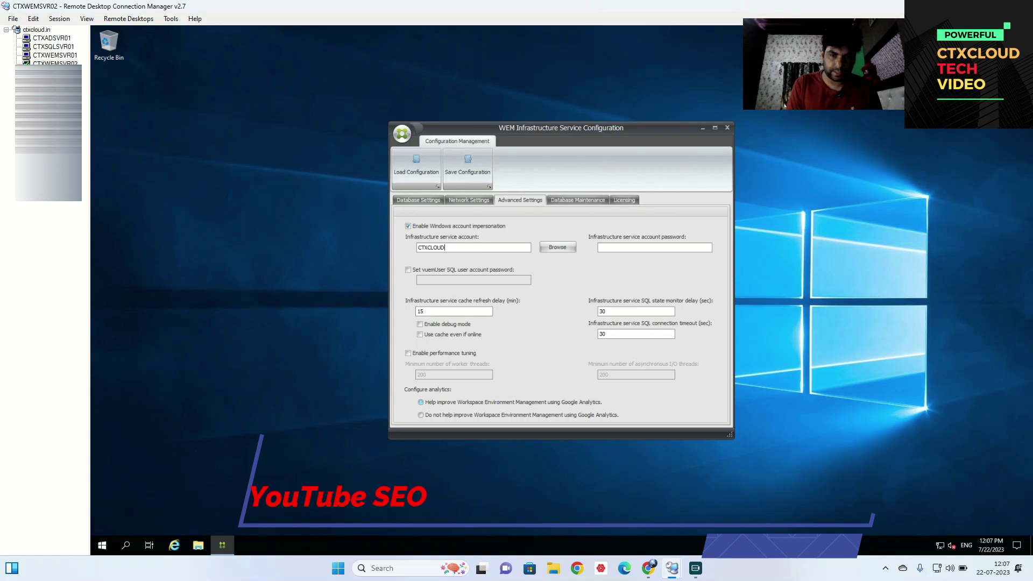
{"action": "type", "text": "\\Administrator"}
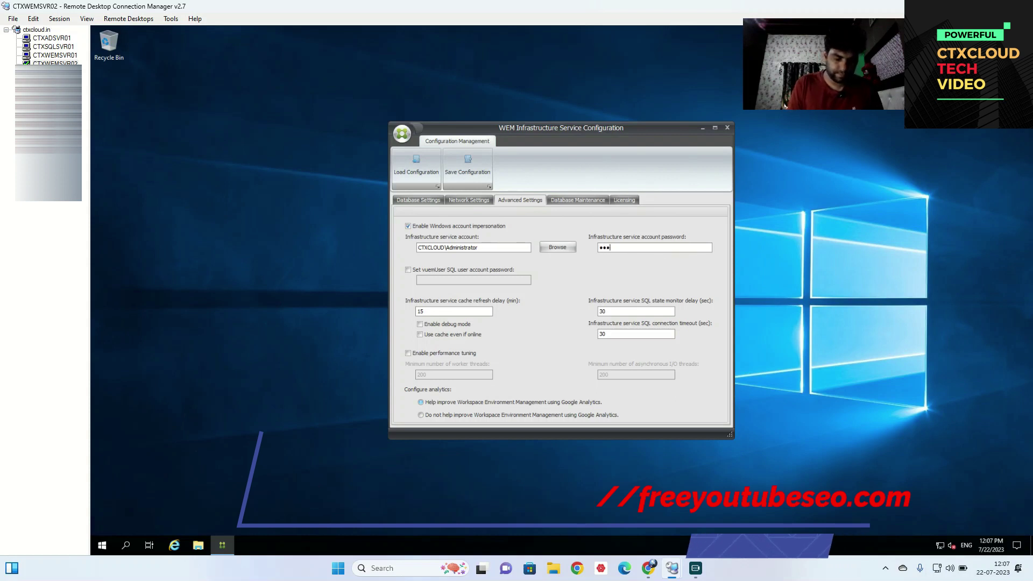
{"action": "type", "text": "••••••••••"}
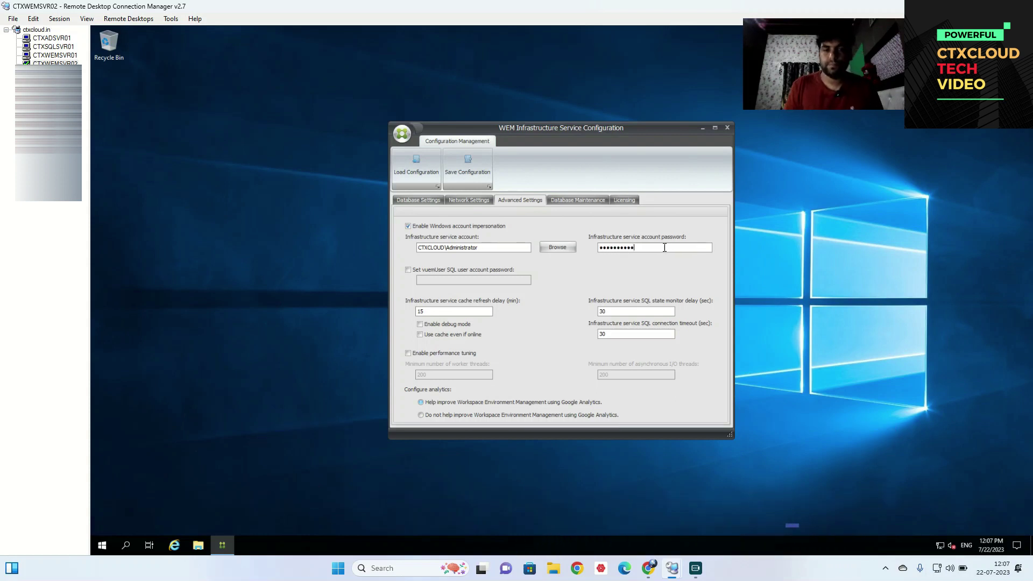
Step: Enable Global license server override on the Licensing tab (port 27000), cancelling a stray Server Properties dialog
{"action": "left_click", "coordinate": [575, 201]}
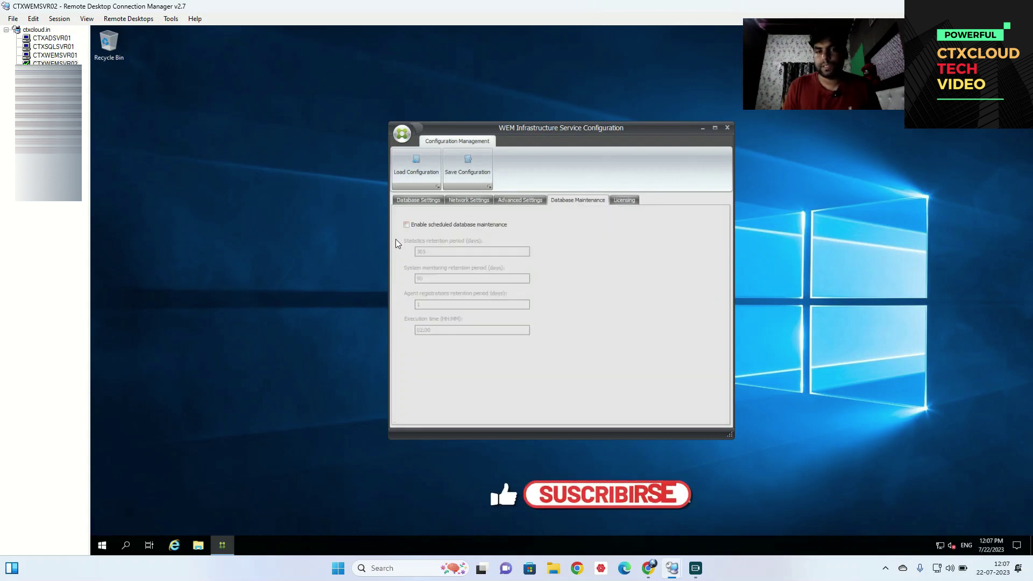
{"action": "left_click", "coordinate": [623, 201]}
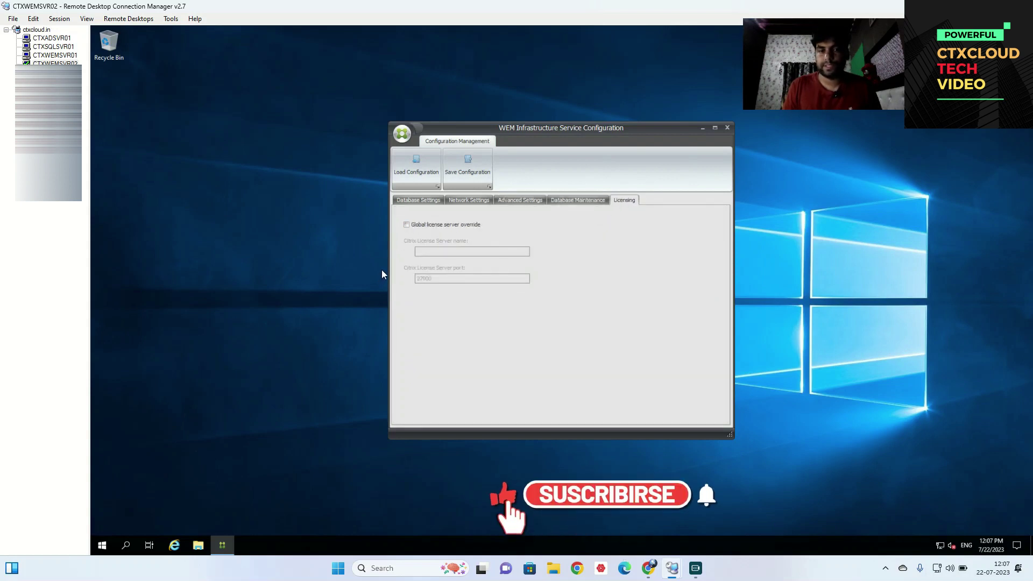
{"action": "left_click", "coordinate": [456, 224]}
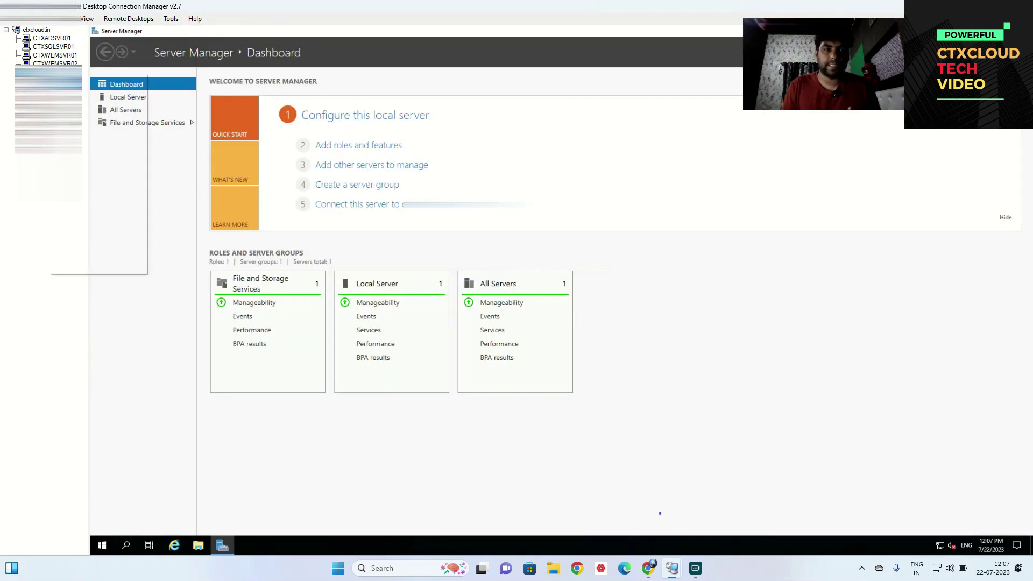
{"action": "left_click", "coordinate": [78, 266]}
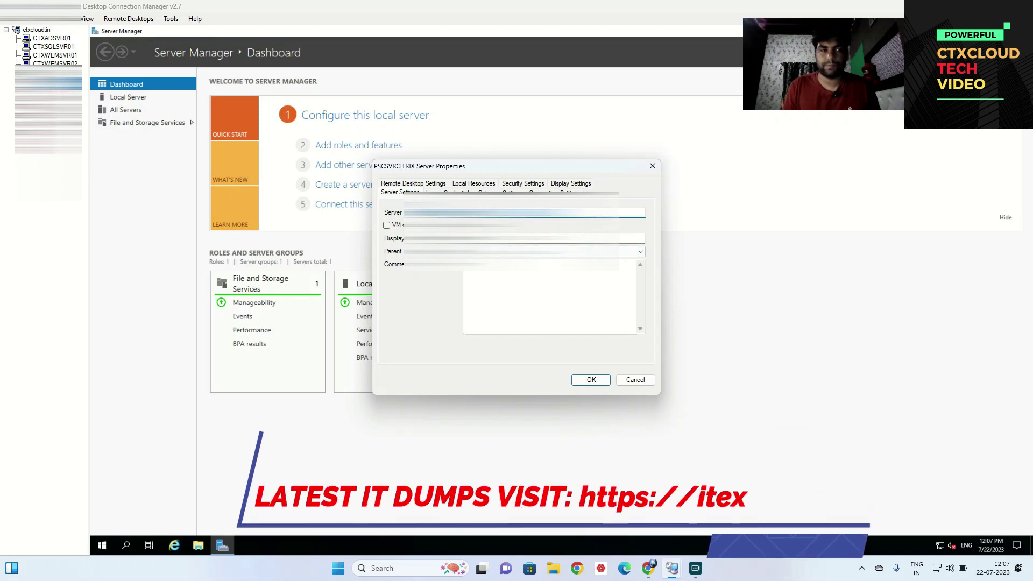
{"action": "left_click", "coordinate": [634, 379]}
{"action": "left_click", "coordinate": [55, 63]}
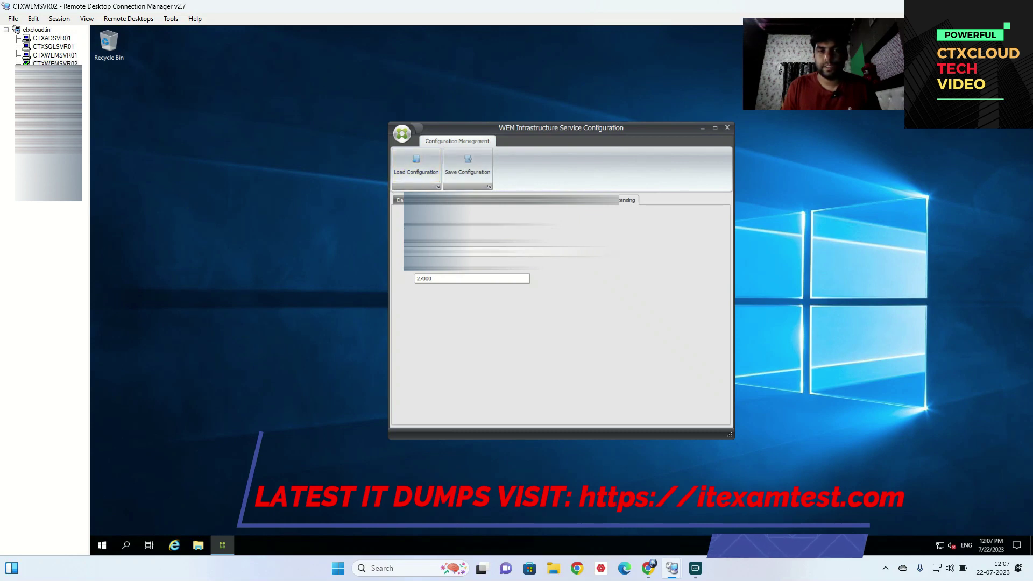
Step: Reload the local broker configuration, save past the invalid-values warning, and exit the configuration tool
{"action": "left_click", "coordinate": [411, 167]}
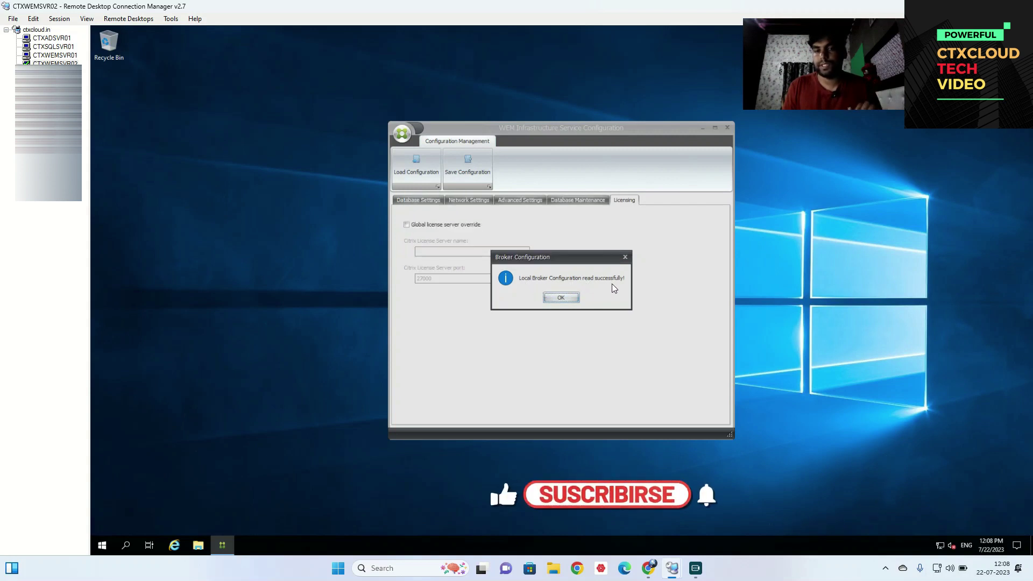
{"action": "left_click", "coordinate": [560, 302]}
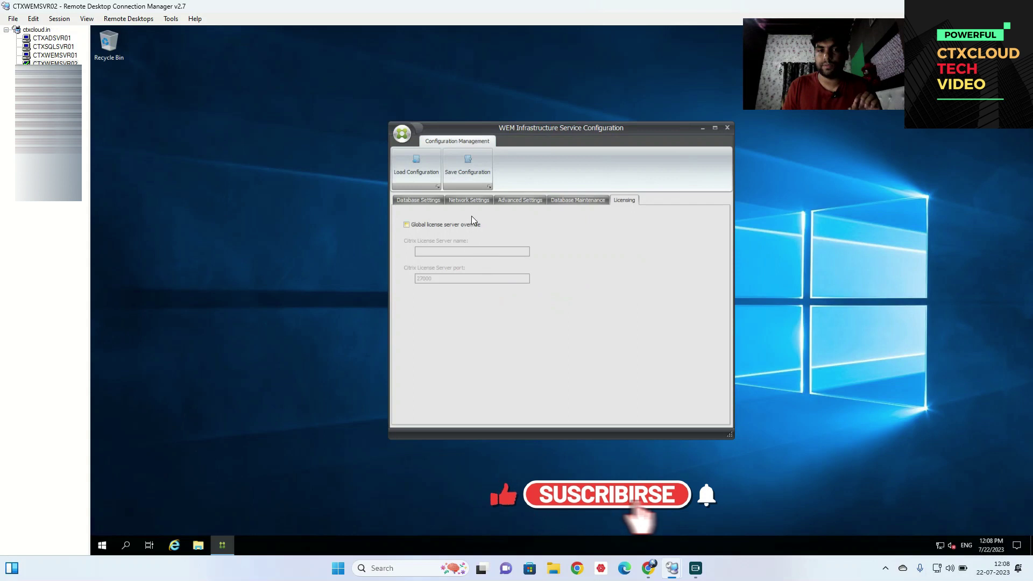
{"action": "left_click", "coordinate": [468, 174]}
{"action": "left_click", "coordinate": [559, 302]}
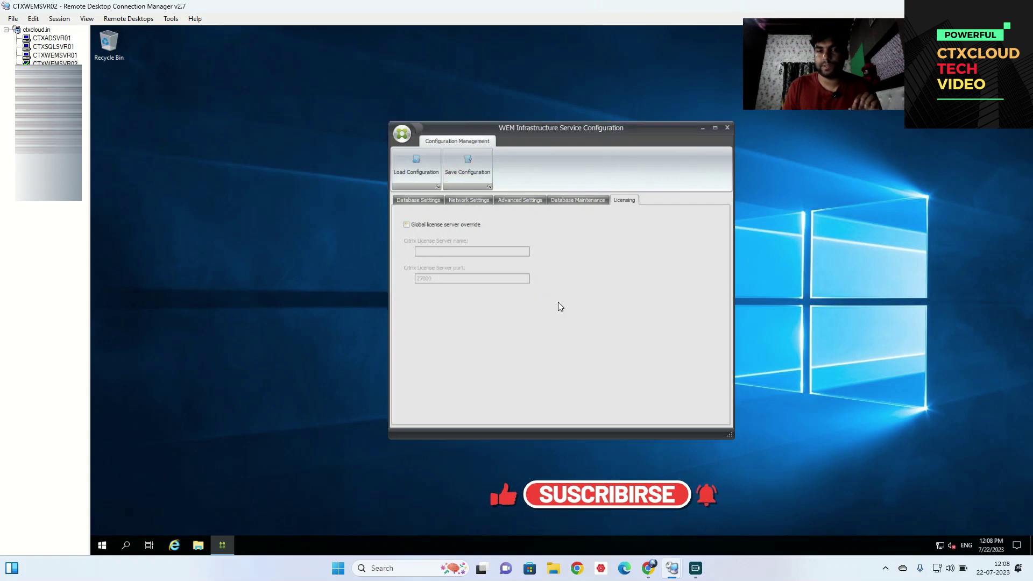
{"action": "left_click", "coordinate": [730, 127]}
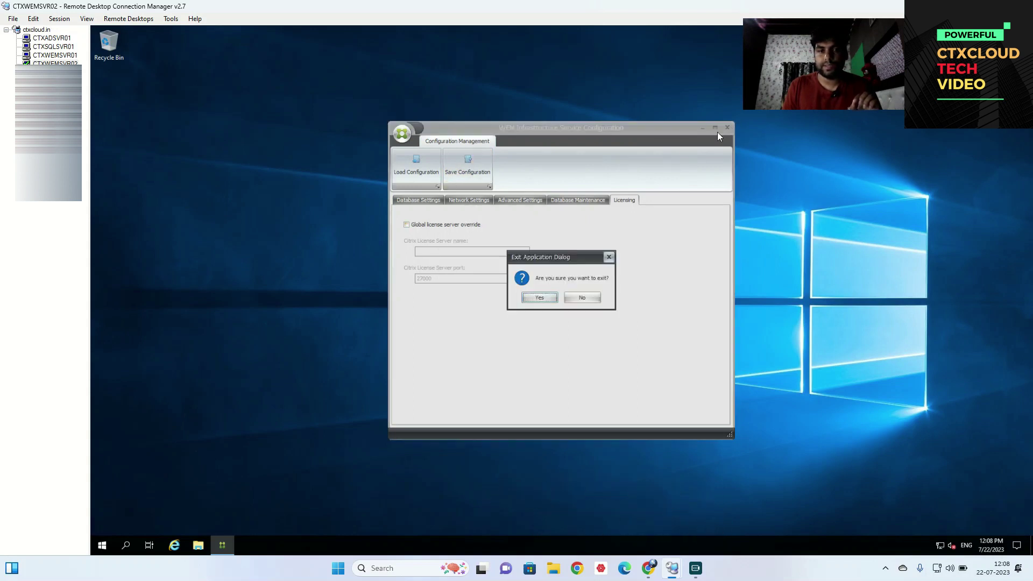
{"action": "left_click", "coordinate": [538, 298]}
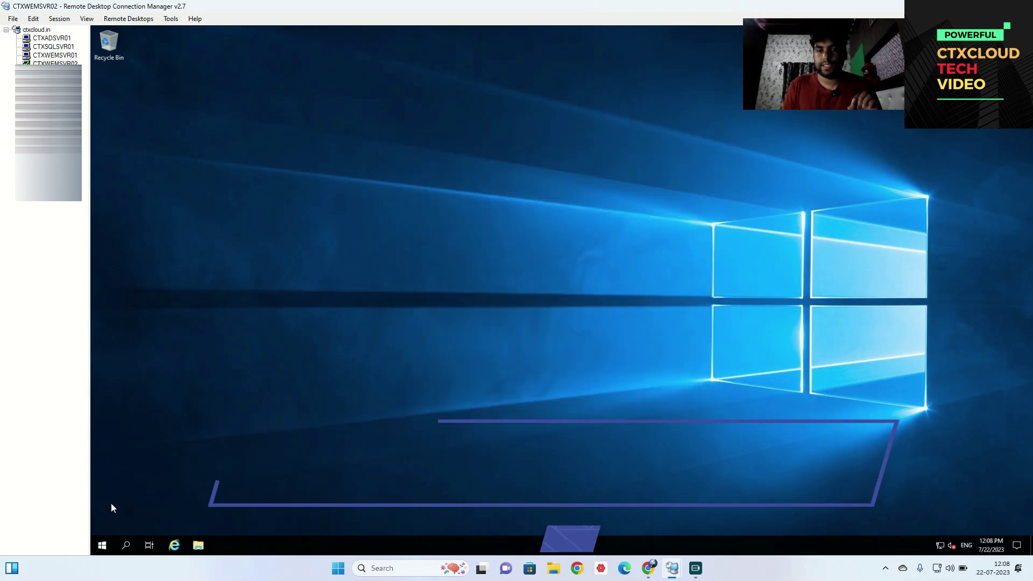
Step: Run the WEM Console Setup from the Citrix_WEM_1912 DVD folder as administrator
{"action": "left_click", "coordinate": [199, 545]}
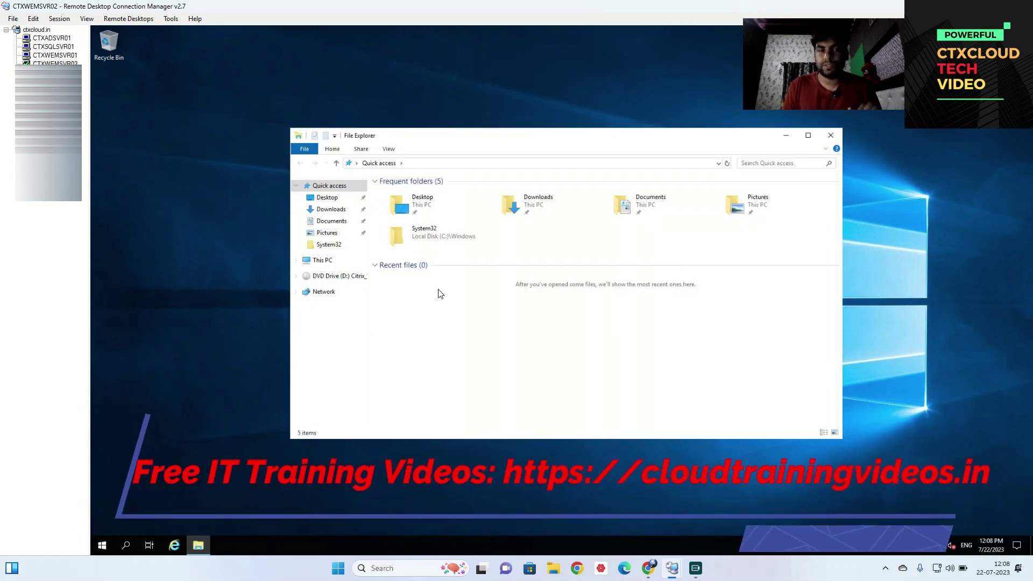
{"action": "left_click", "coordinate": [339, 276]}
{"action": "double_click", "coordinate": [446, 194]}
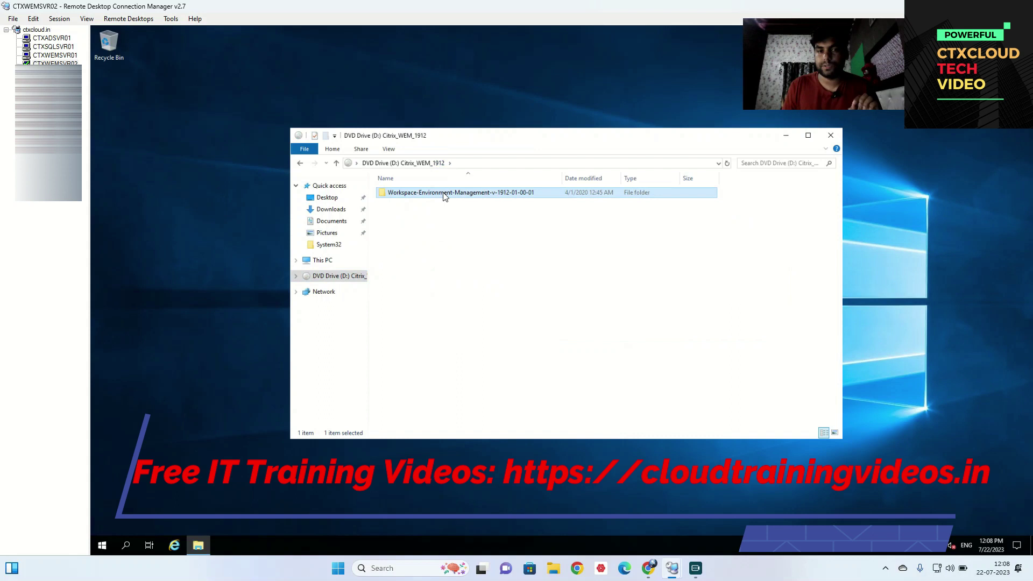
{"action": "left_click", "coordinate": [478, 214]}
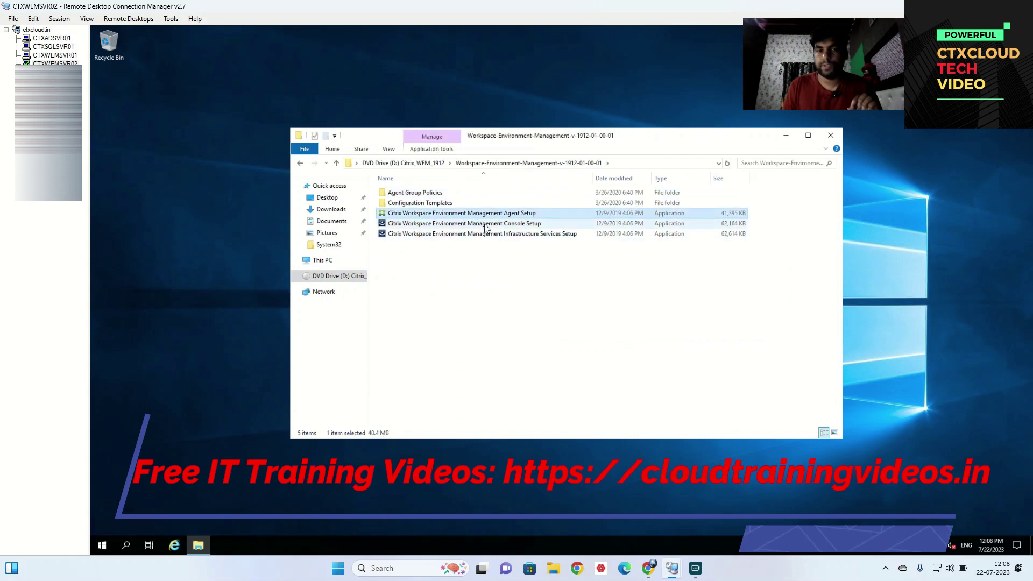
{"action": "right_click", "coordinate": [476, 224]}
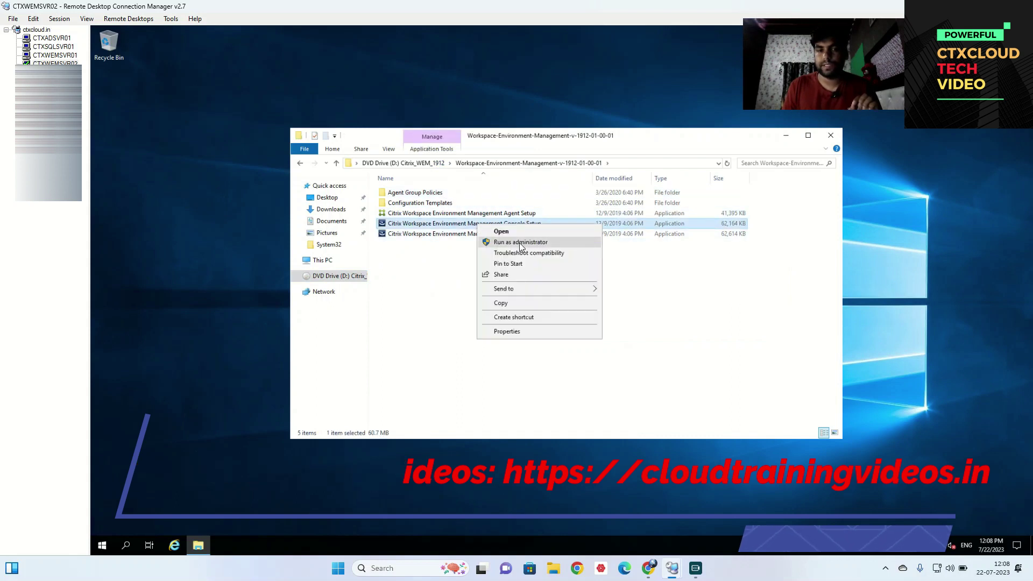
{"action": "left_click", "coordinate": [520, 242]}
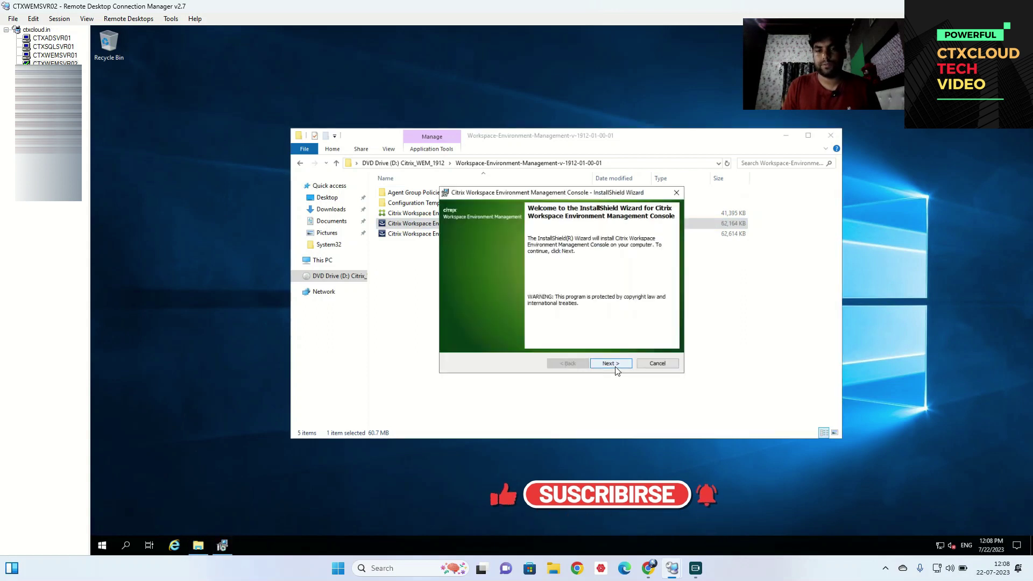
Step: Install the WEM Console with the license accepted and Complete setup type, then close Explorer
{"action": "left_click", "coordinate": [613, 363]}
{"action": "left_click", "coordinate": [498, 329]}
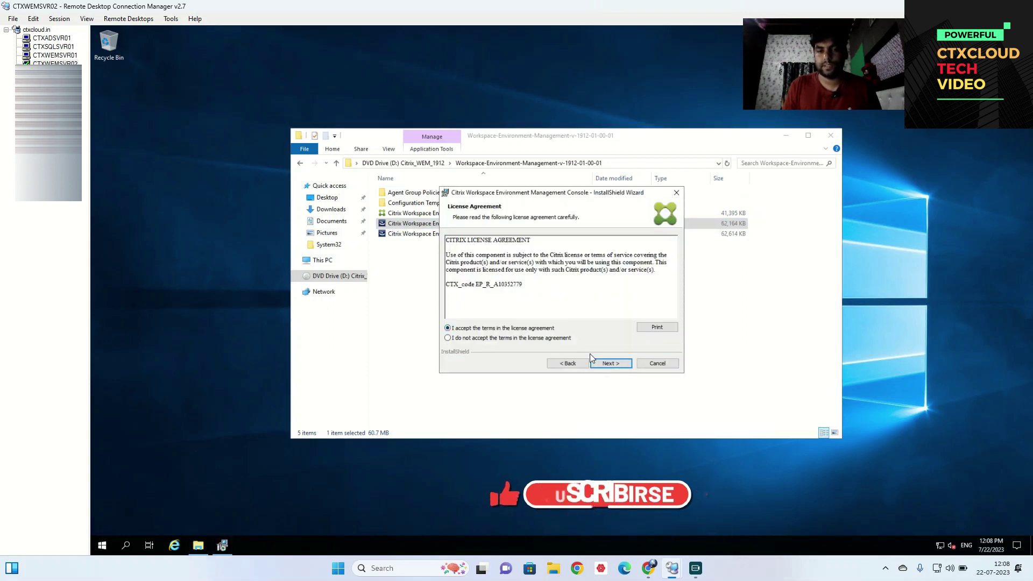
{"action": "left_click", "coordinate": [606, 363]}
{"action": "left_click", "coordinate": [608, 365]}
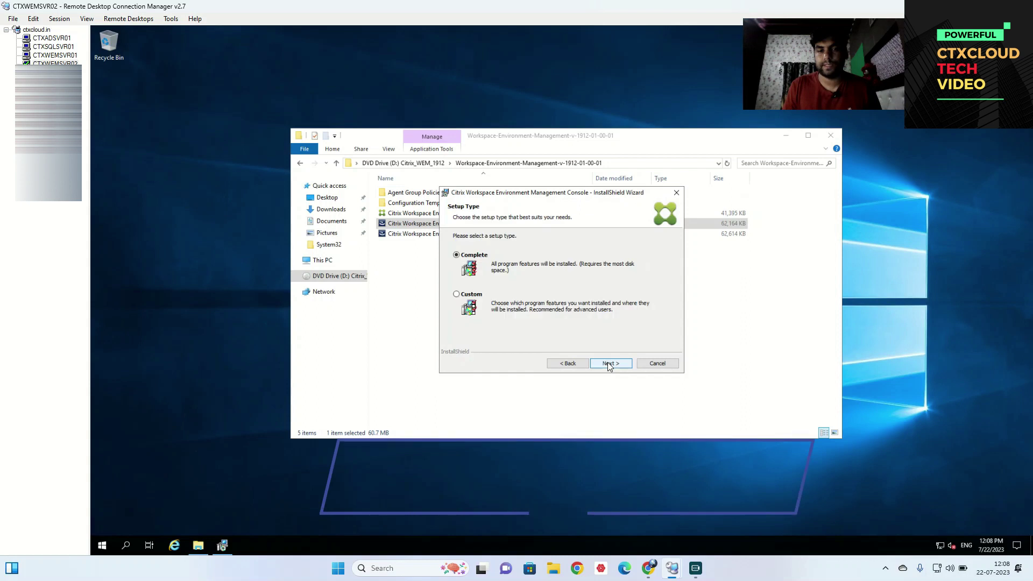
{"action": "left_click", "coordinate": [609, 364]}
{"action": "left_click", "coordinate": [609, 364]}
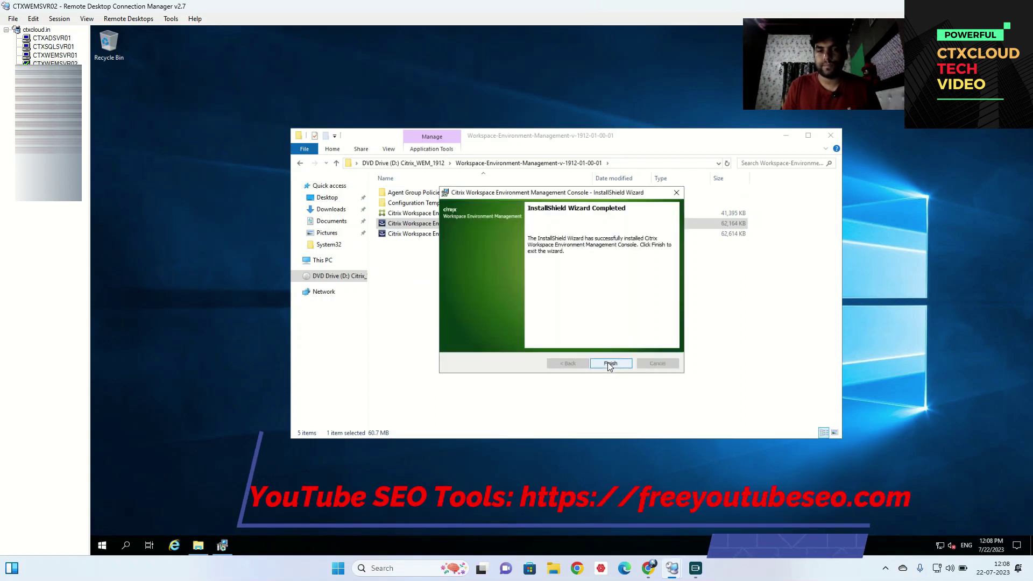
{"action": "left_click", "coordinate": [610, 365]}
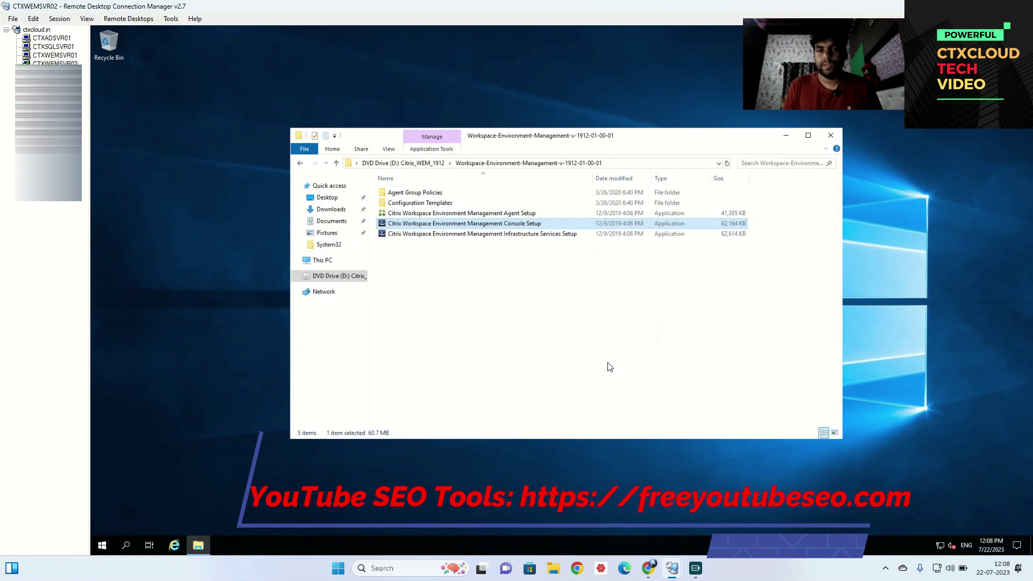
{"action": "left_click", "coordinate": [829, 137]}
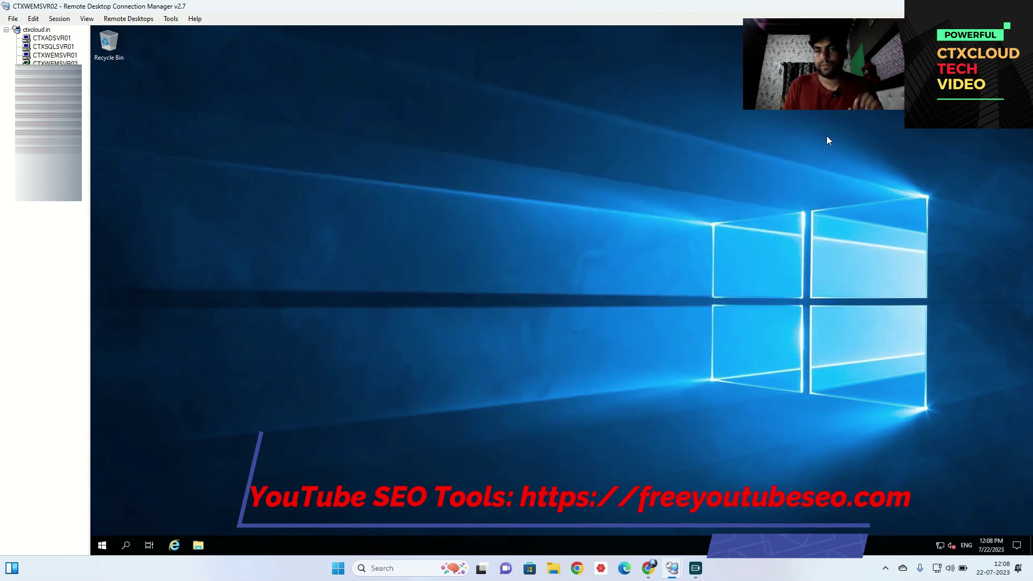
Step: Launch the WEM Administration Console and connect it to infrastructure server CTXWEMSVR02 on port 8284
{"action": "left_click", "coordinate": [102, 545]}
{"action": "left_click", "coordinate": [166, 256]}
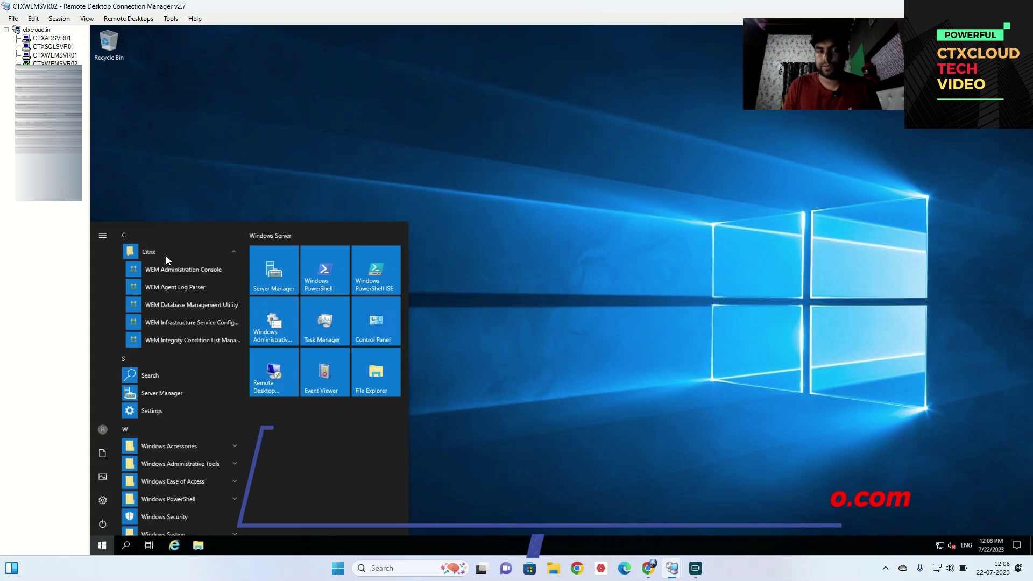
{"action": "left_click", "coordinate": [168, 271]}
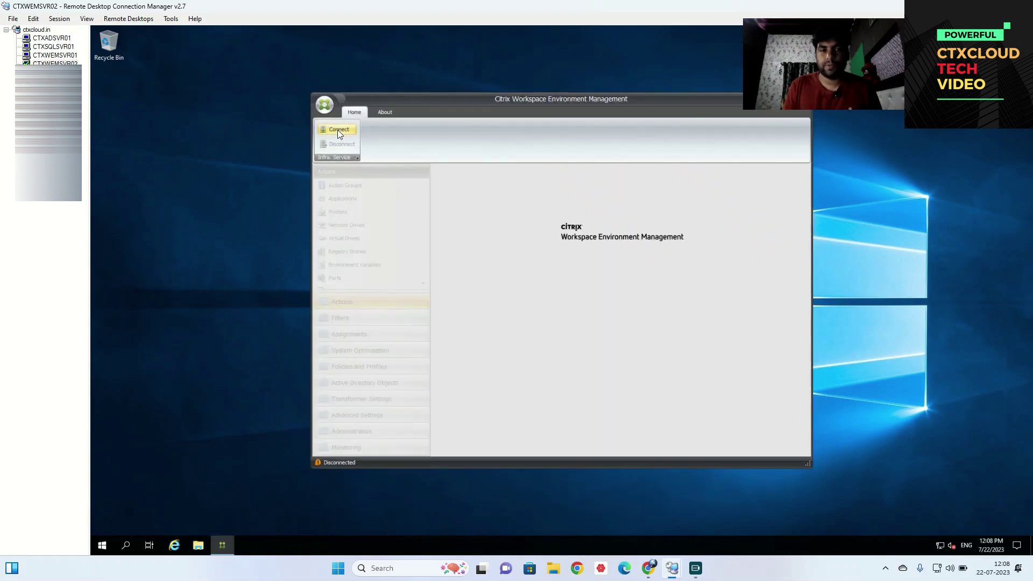
{"action": "left_click", "coordinate": [337, 130]}
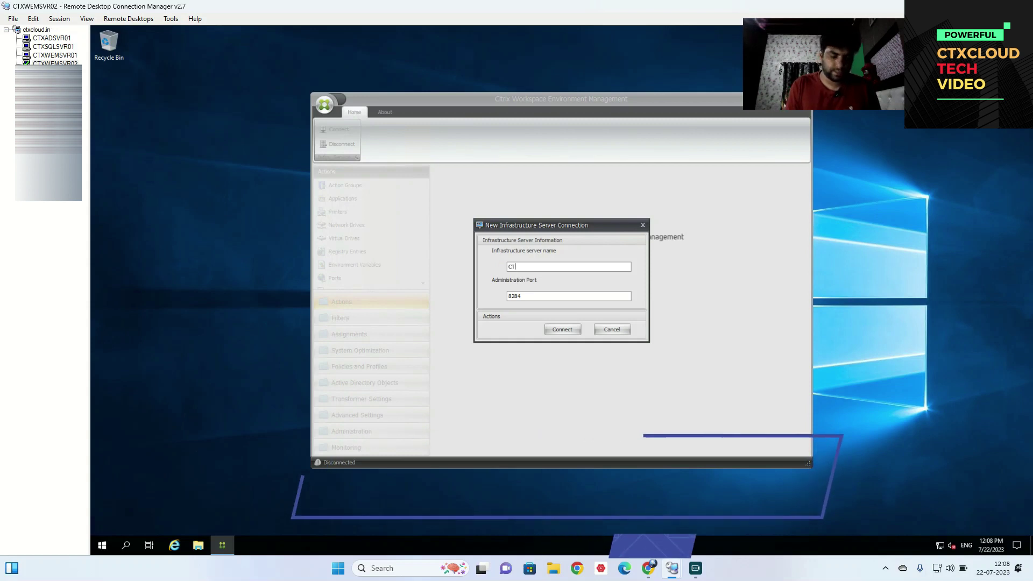
{"action": "type", "text": "CTXWENSVR02"}
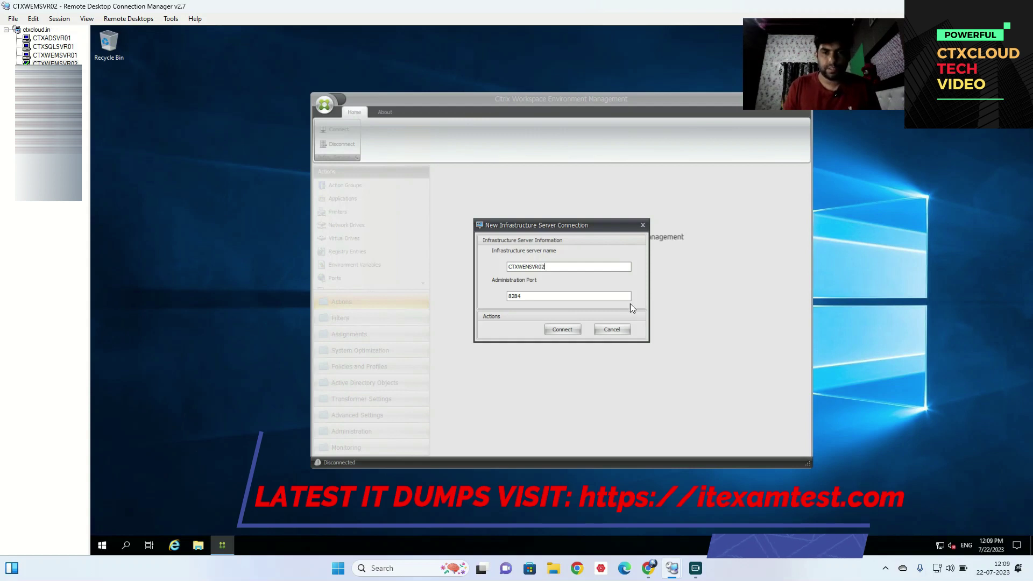
{"action": "left_click", "coordinate": [562, 330]}
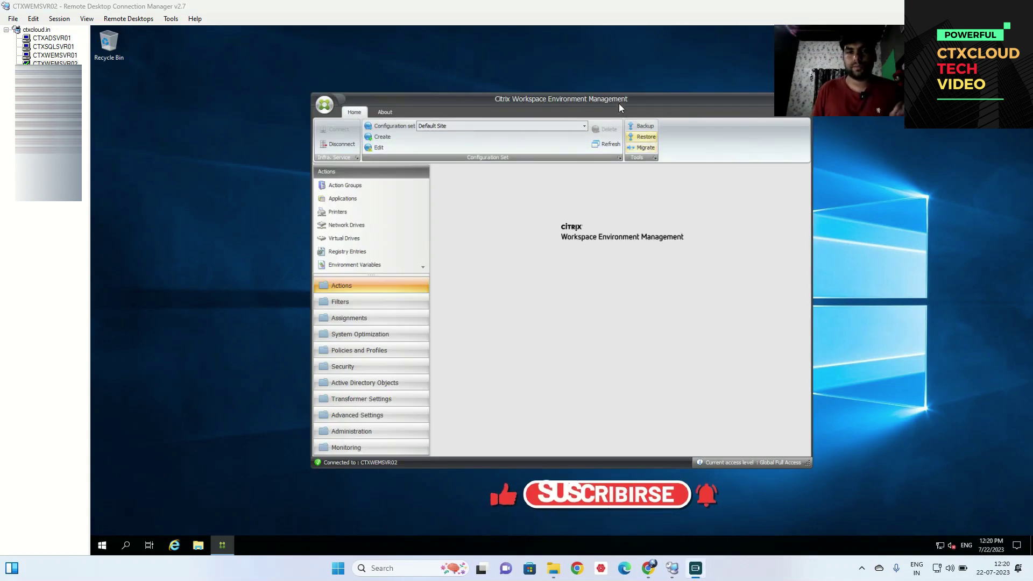
Step: Maximize the WEM console, browse System Optimization and Action Groups, then launch Google Chrome
{"action": "left_click_drag", "start_coordinate": [619, 108], "coordinate": [496, 107]}
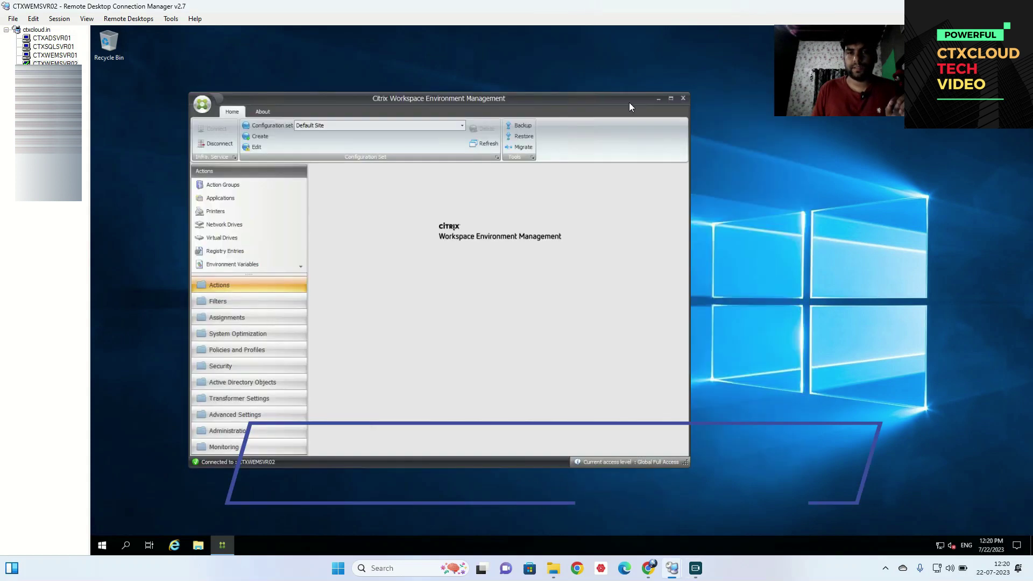
{"action": "left_click", "coordinate": [667, 99]}
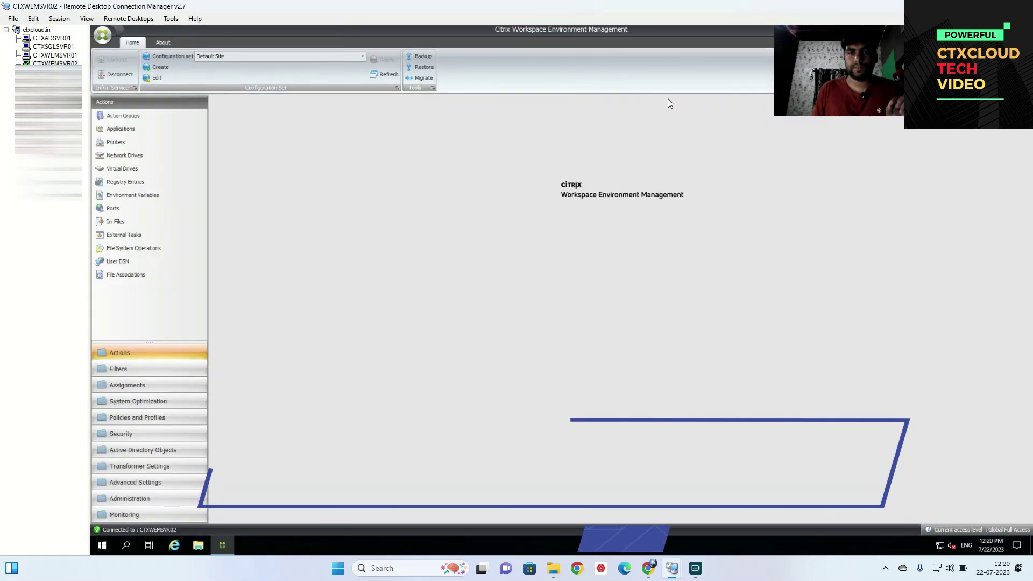
{"action": "left_click", "coordinate": [125, 398]}
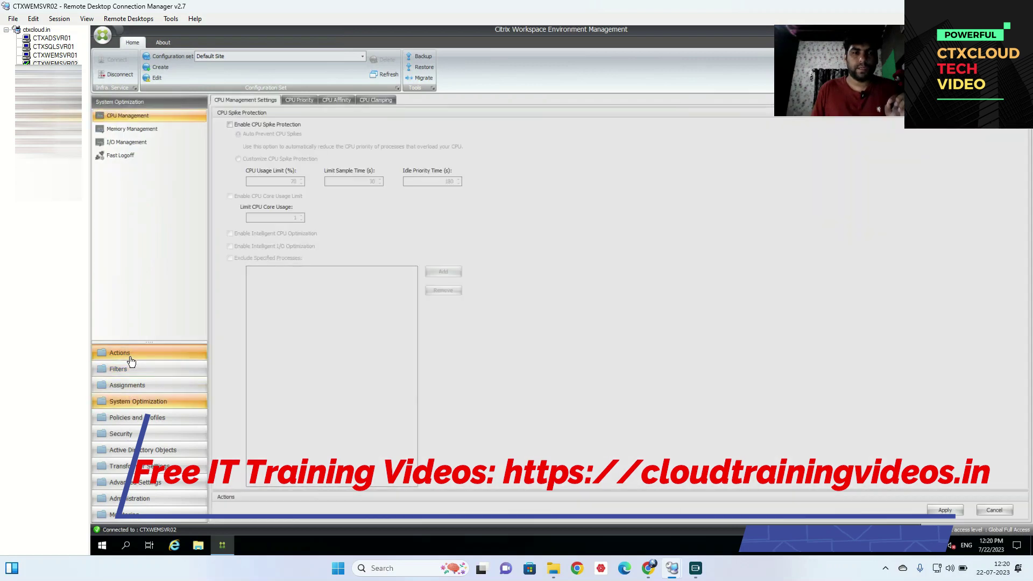
{"action": "left_click", "coordinate": [129, 355]}
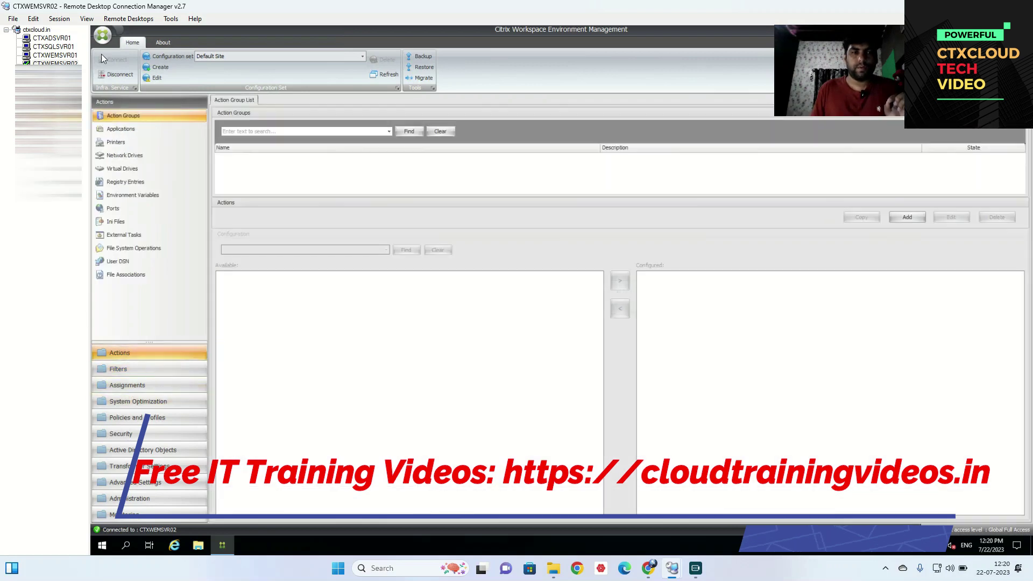
{"action": "left_click", "coordinate": [48, 56]}
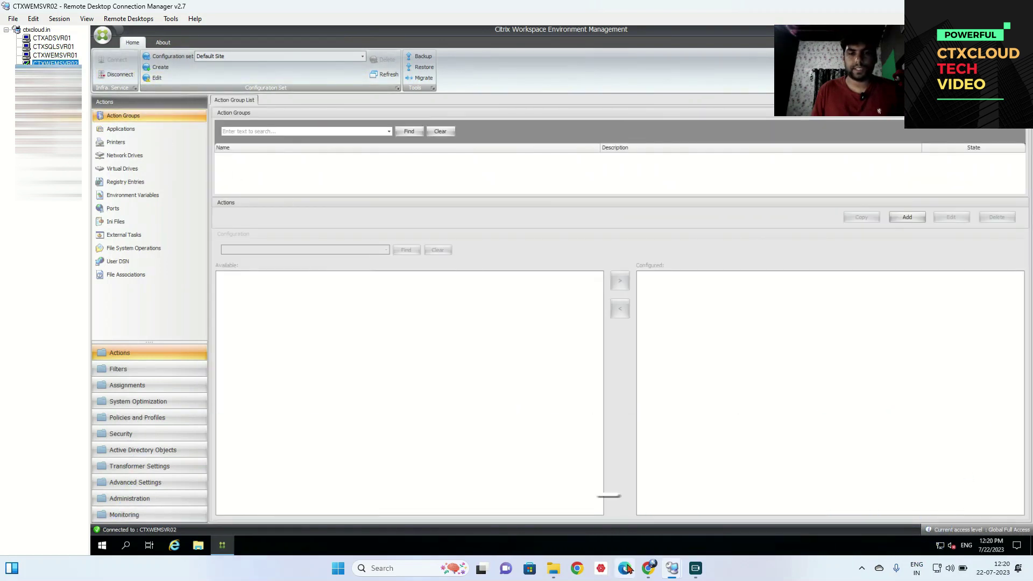
{"action": "left_click", "coordinate": [575, 566]}
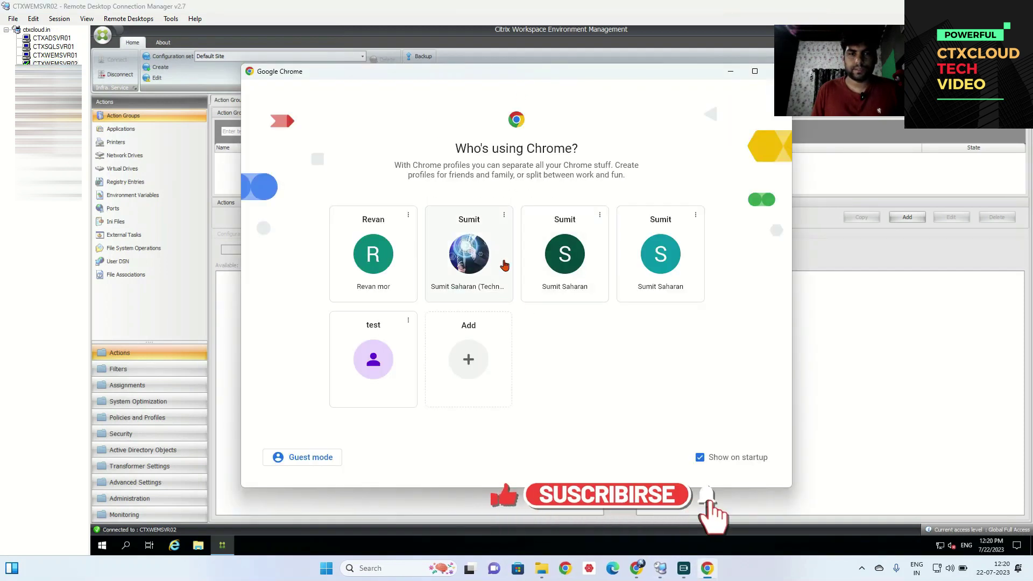
Step: Open Chrome with a saved profile, maximize it, and load ns1.ctxcloud.in
{"action": "left_click", "coordinate": [565, 253]}
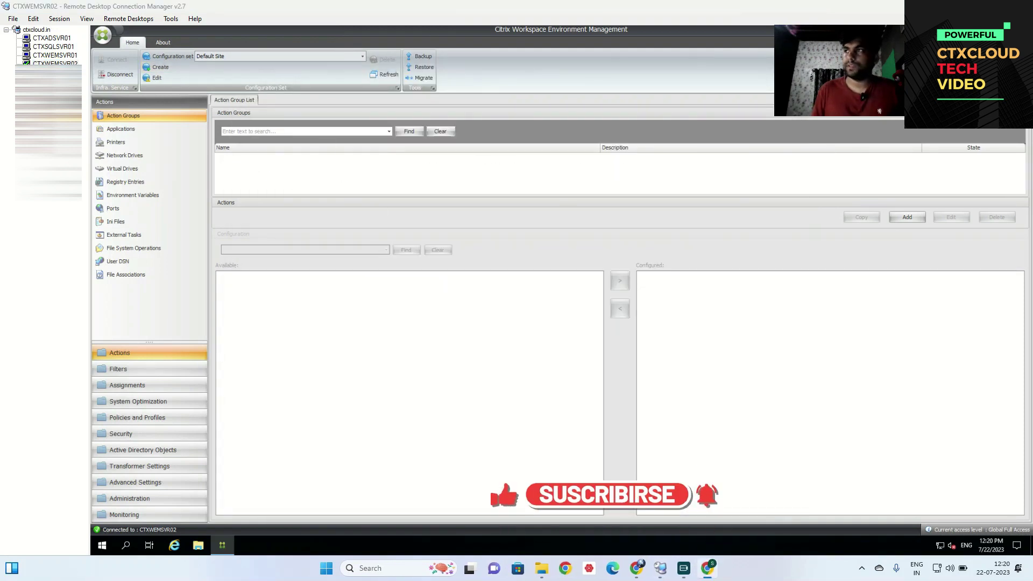
{"action": "double_click", "coordinate": [186, 48]}
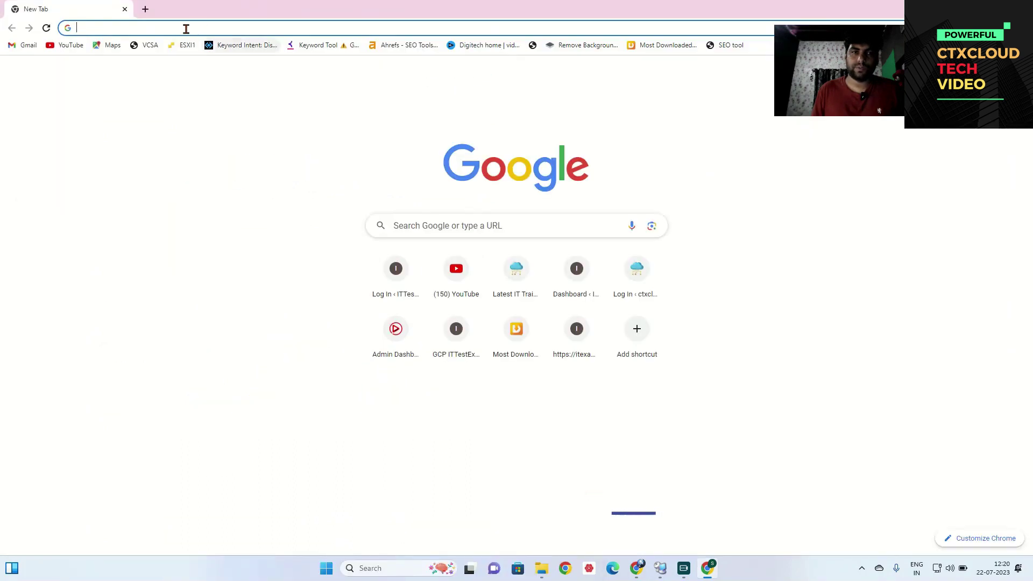
{"action": "left_click", "coordinate": [170, 28]}
{"action": "type", "text": "ns1"}
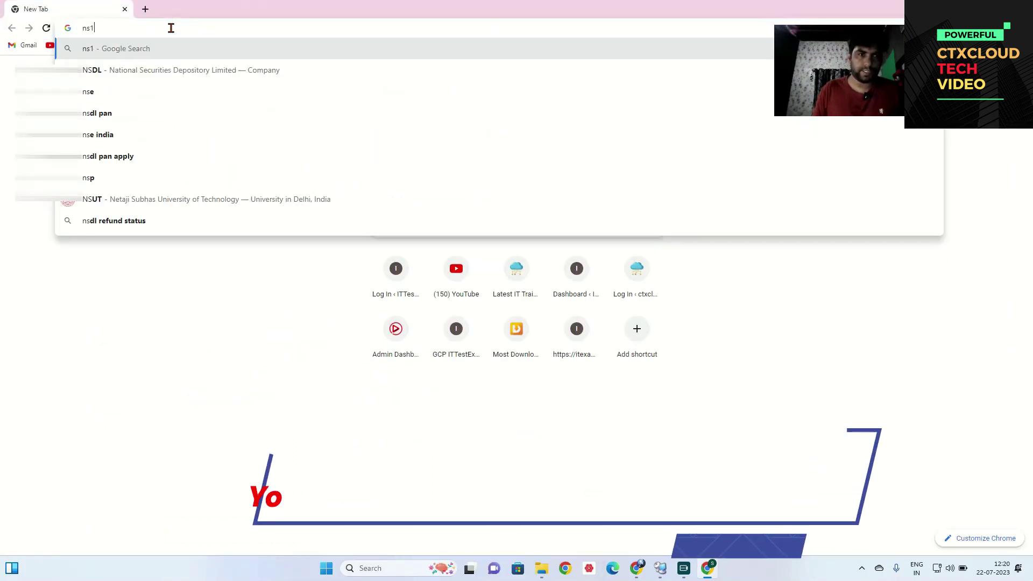
{"action": "type", "text": ".ctxclo"}
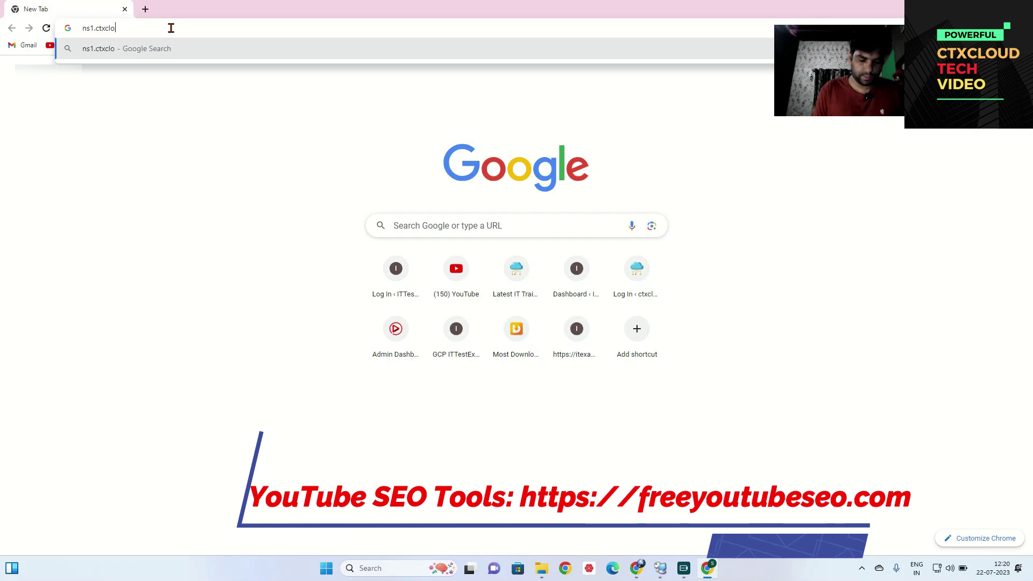
{"action": "type", "text": "ud.in"}
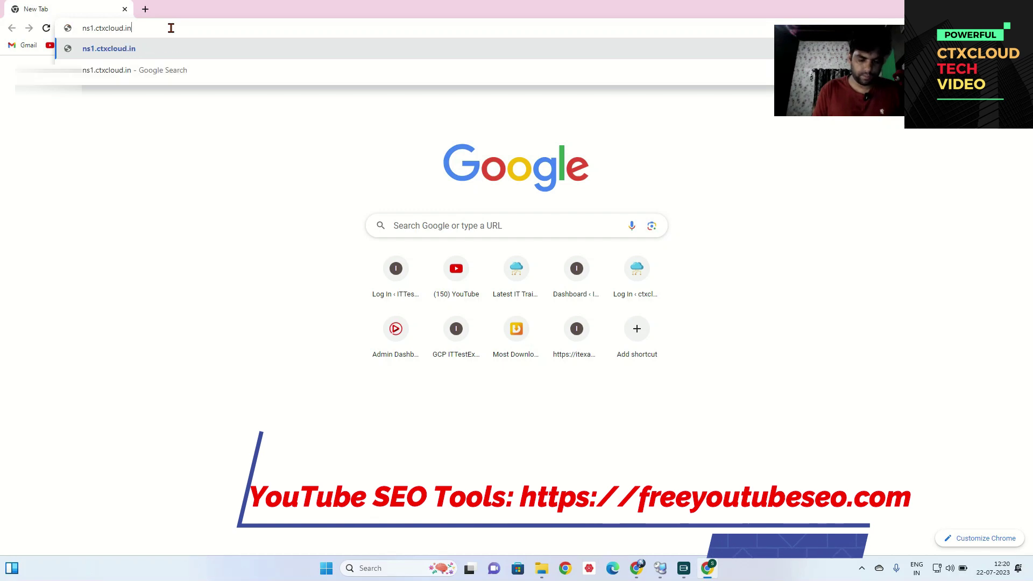
{"action": "key", "text": "Return"}
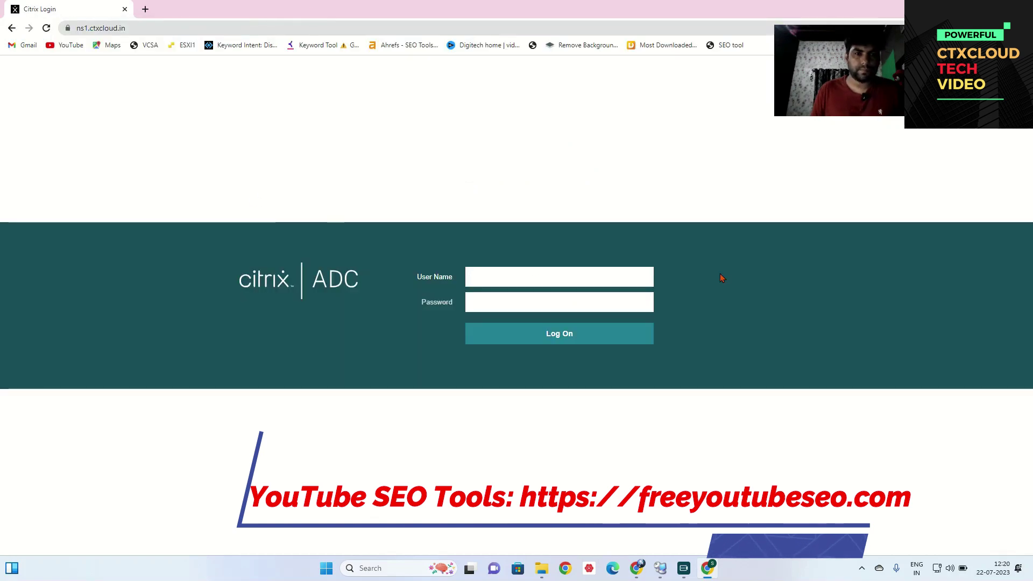
Step: Log on to the Citrix ADC web console with the administrator user name and password
{"action": "left_click", "coordinate": [504, 278]}
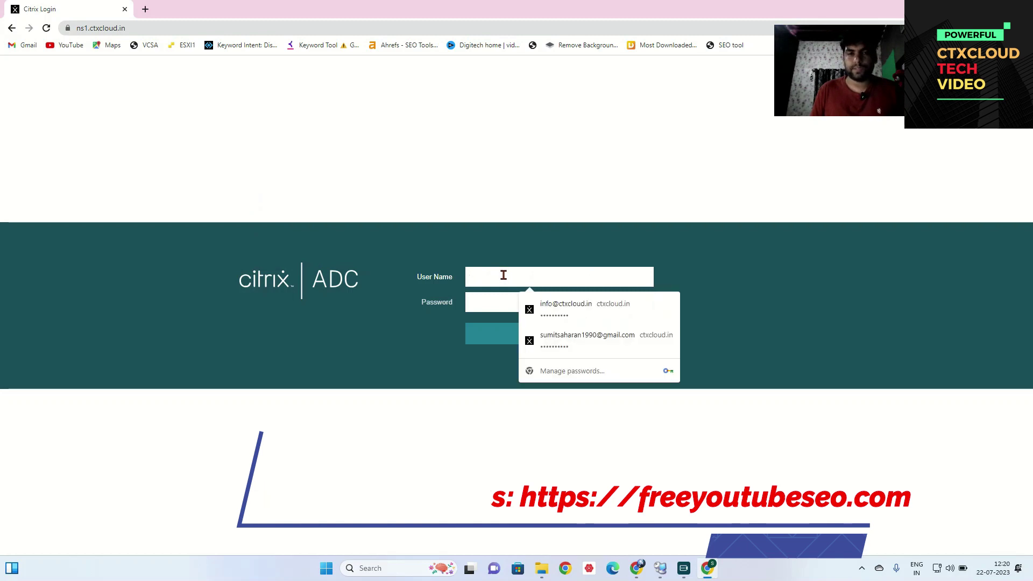
{"action": "type", "text": "n"}
{"action": "key", "text": "BackSpace"}
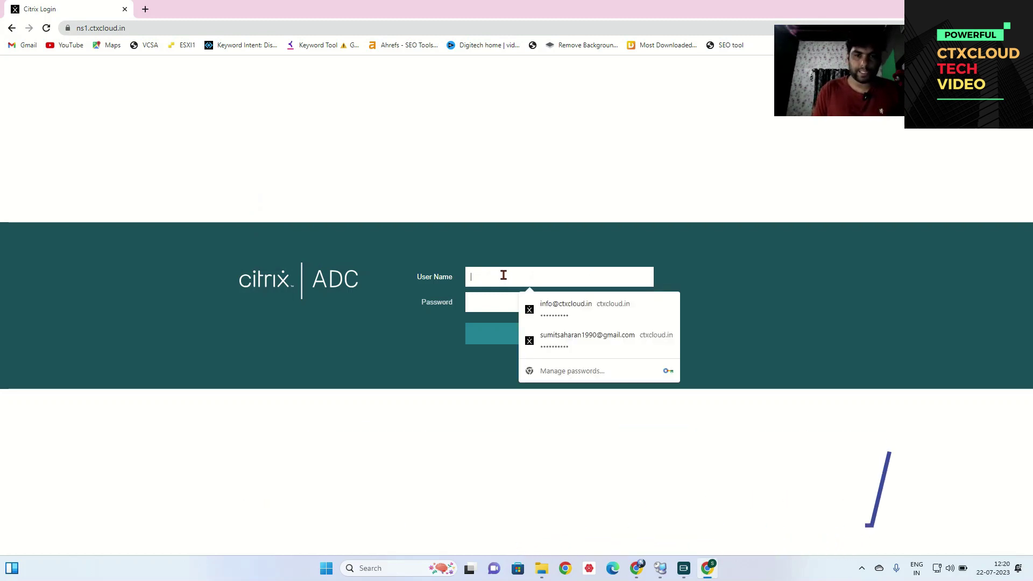
{"action": "type", "text": "nsroot"}
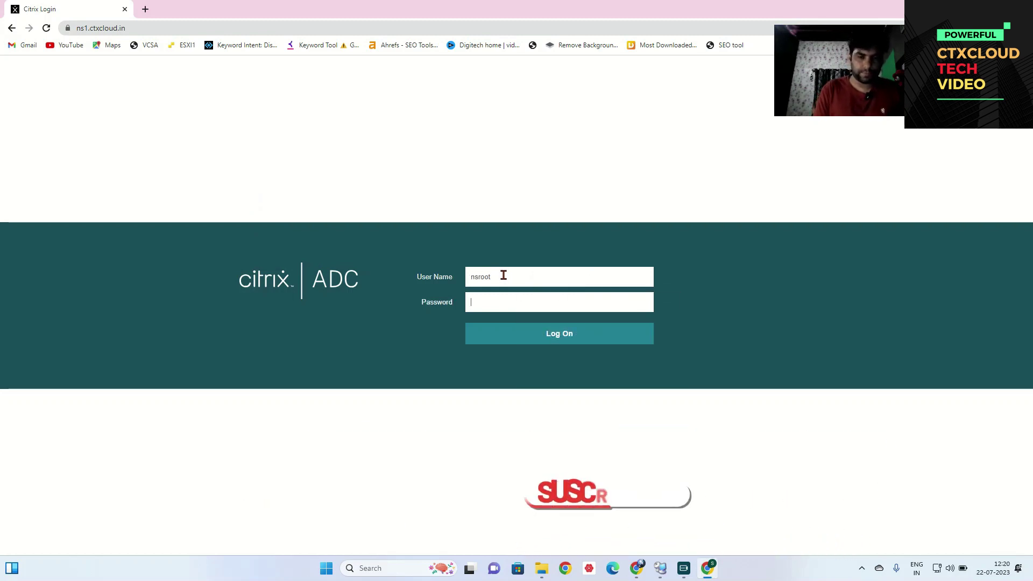
{"action": "type", "text": "****"}
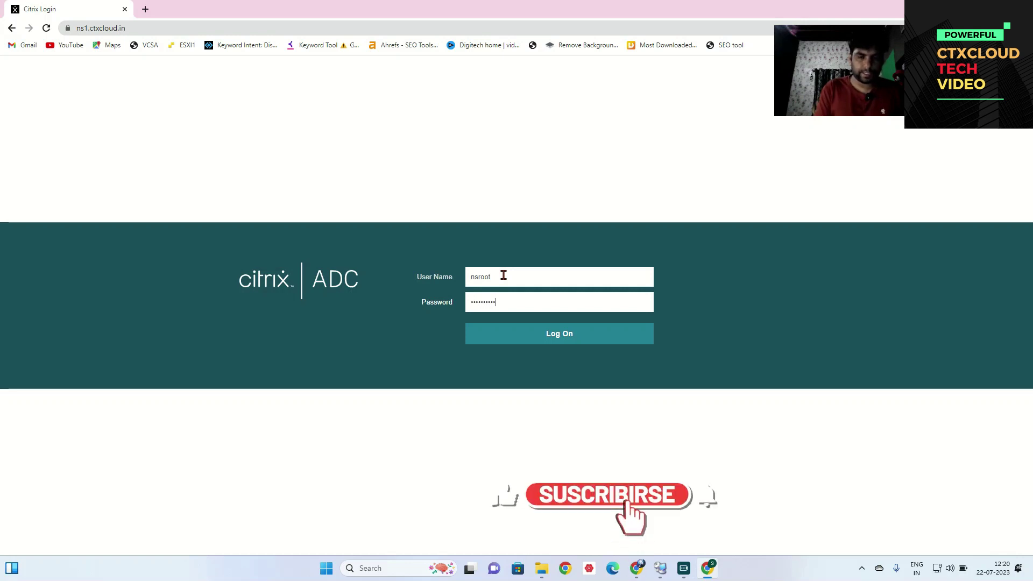
{"action": "type", "text": "**"}
{"action": "key", "text": "Return"}
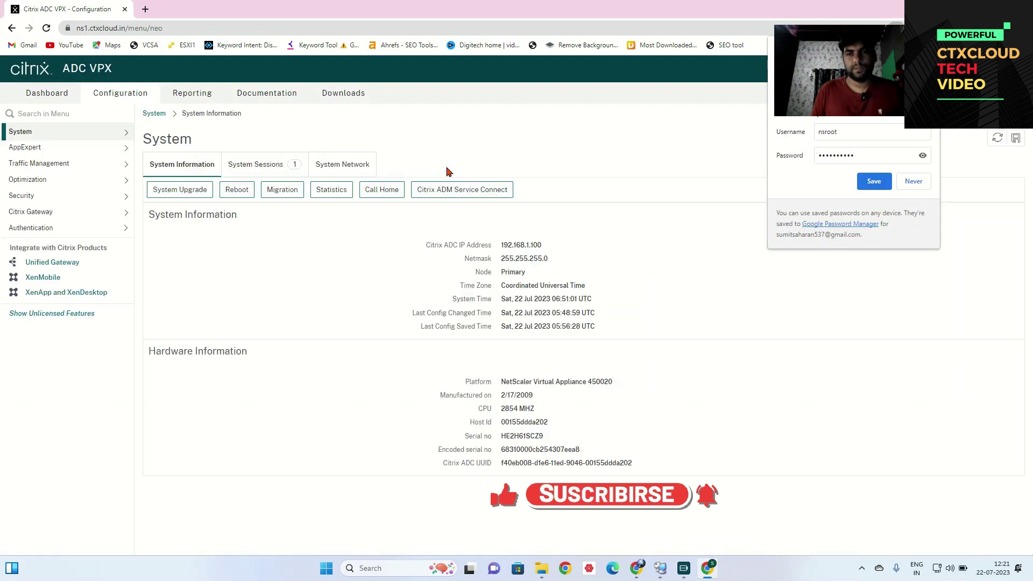
Step: View the Traffic Management overview, then return to the WEM console on CTXWEMSVR02
{"action": "left_click", "coordinate": [39, 163]}
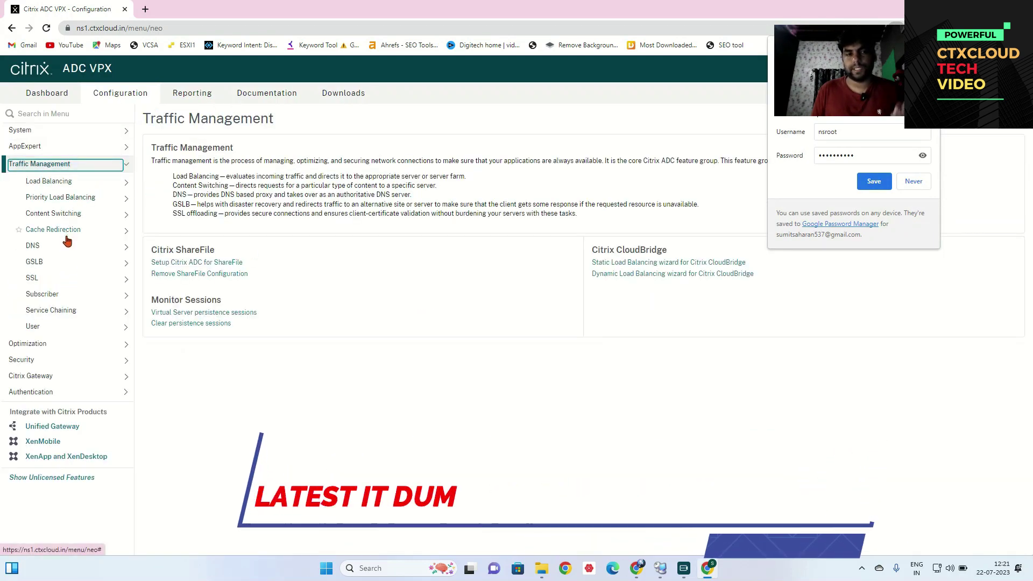
{"action": "mouse_move", "coordinate": [660, 573]}
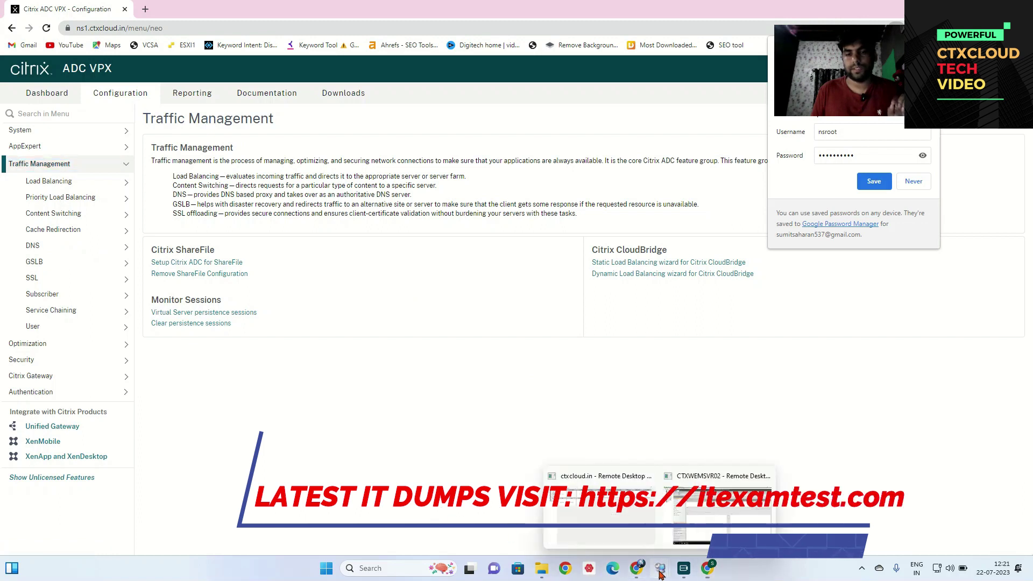
{"action": "left_click", "coordinate": [637, 490]}
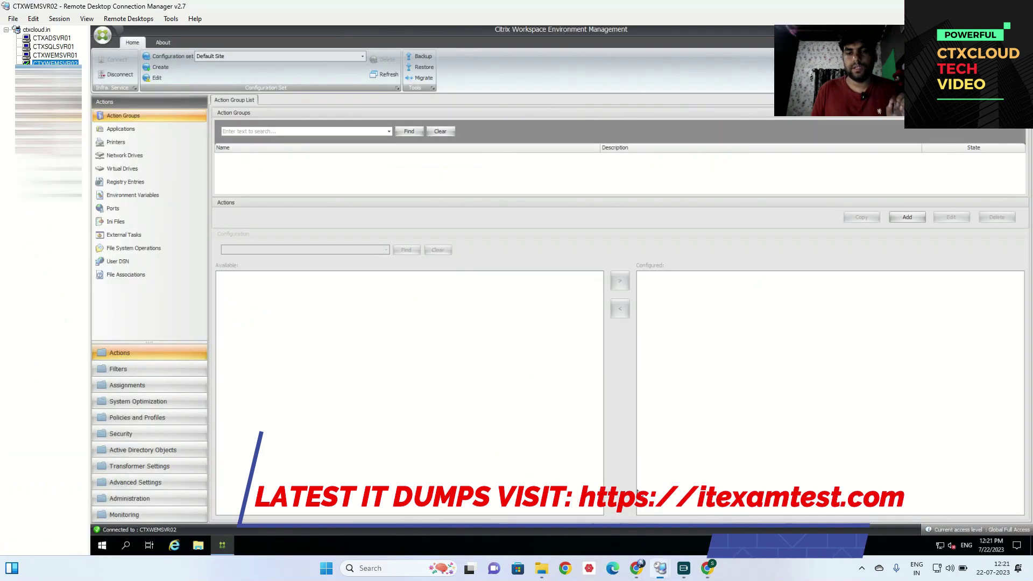